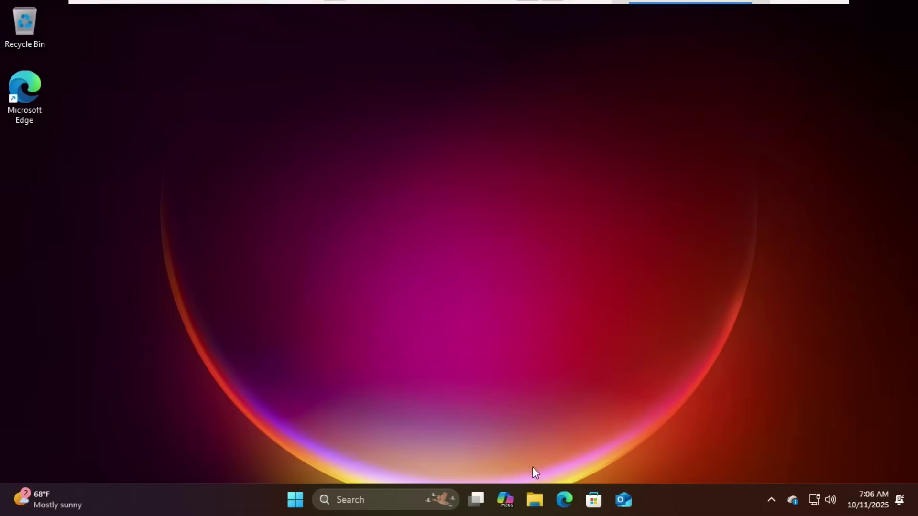
# Launch Settings from Start and go to the Personalization > Background page.
pyautogui.click(295, 500)
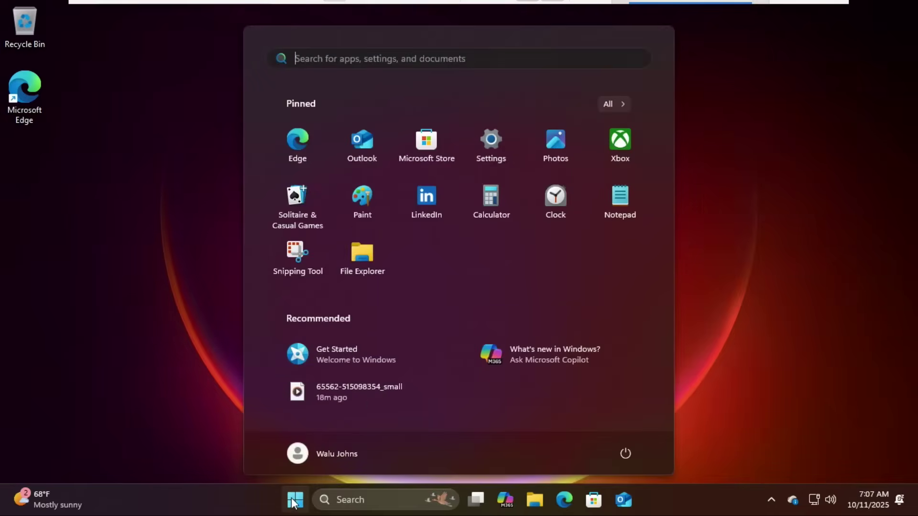
pyautogui.click(497, 157)
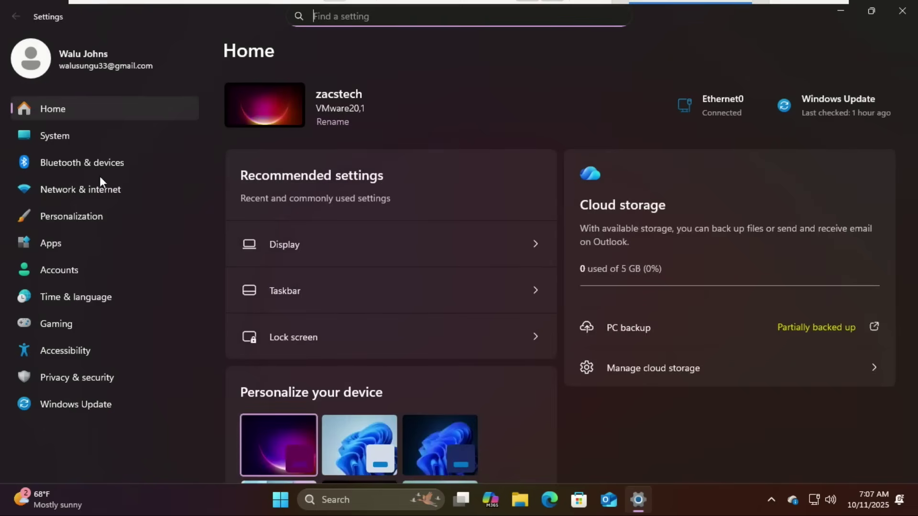
pyautogui.click(89, 216)
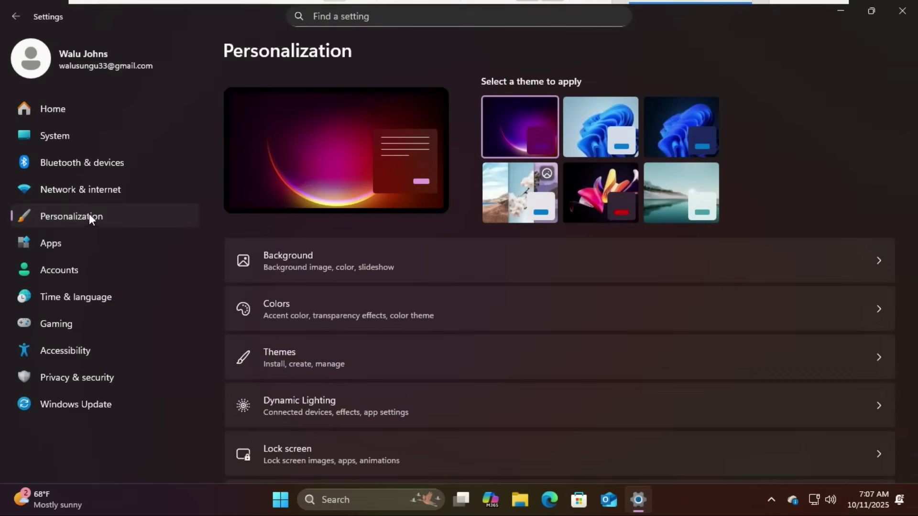
pyautogui.click(491, 256)
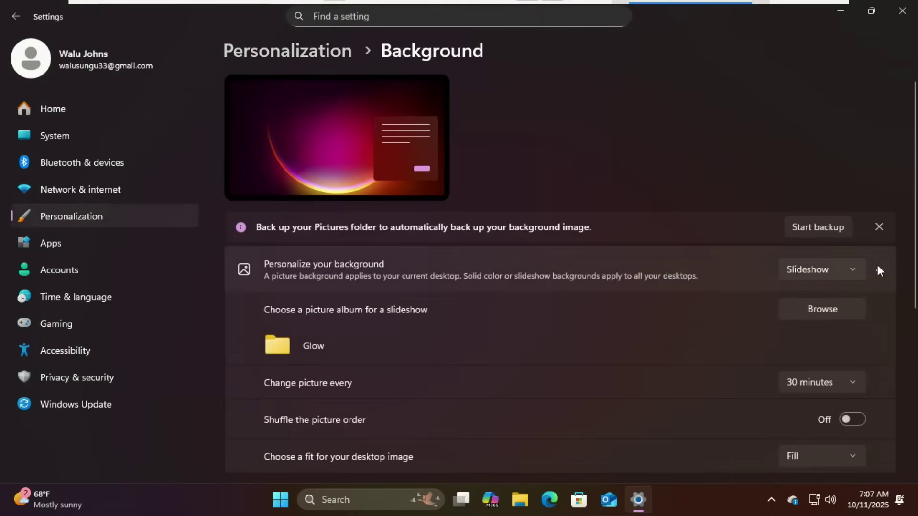
pyautogui.scroll(-2, 877, 268)
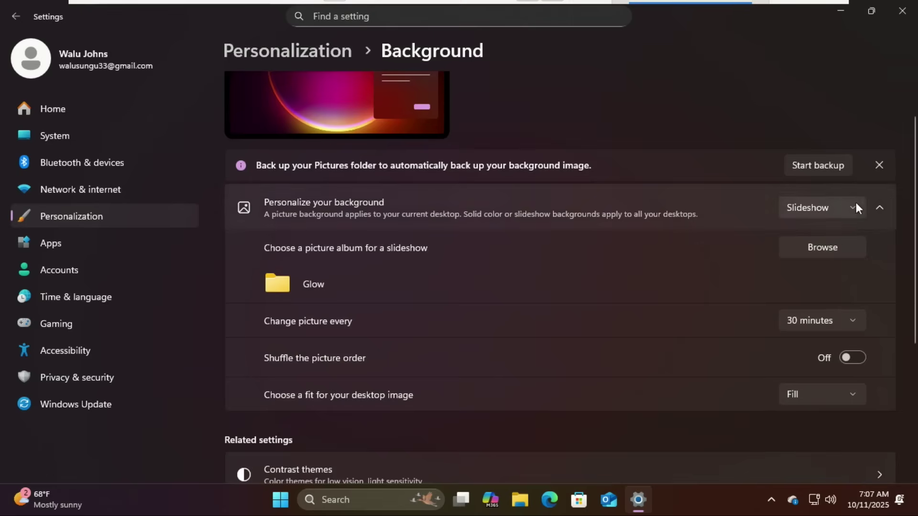
pyautogui.click(879, 164)
pyautogui.click(849, 171)
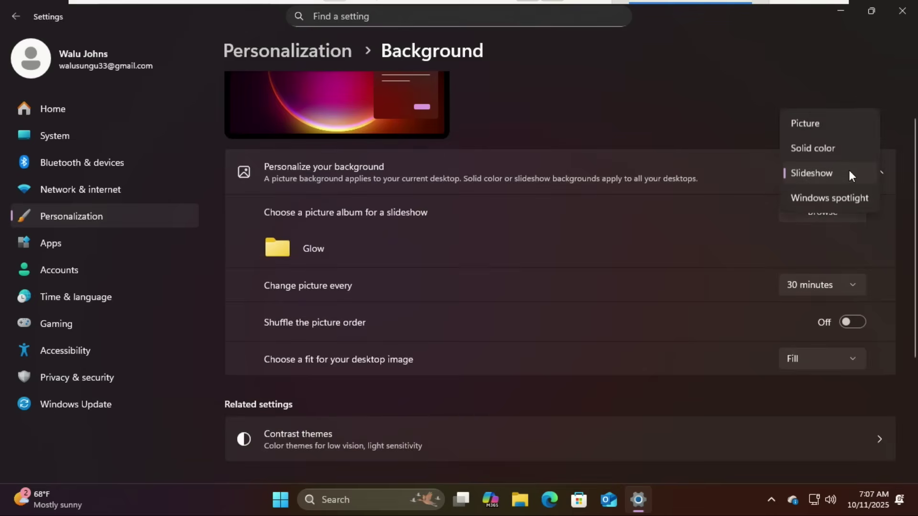
pyautogui.click(819, 124)
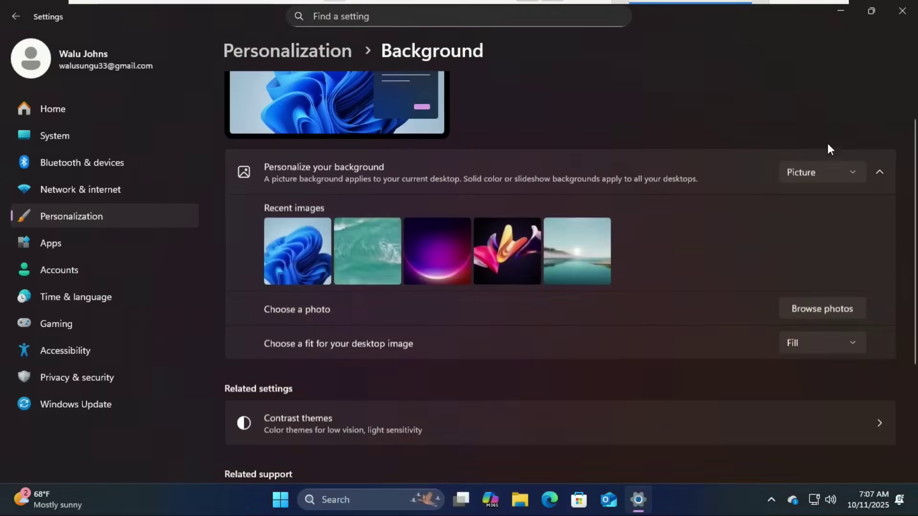
pyautogui.click(817, 309)
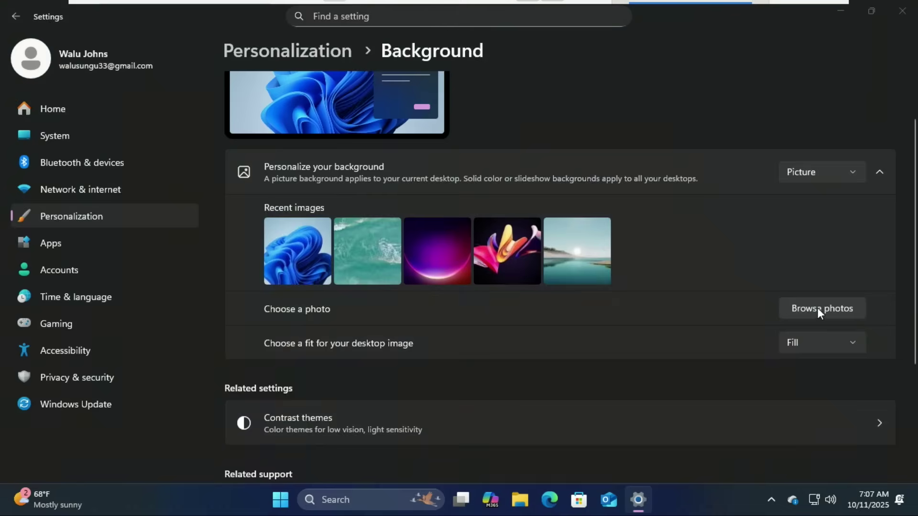
pyautogui.click(184, 127)
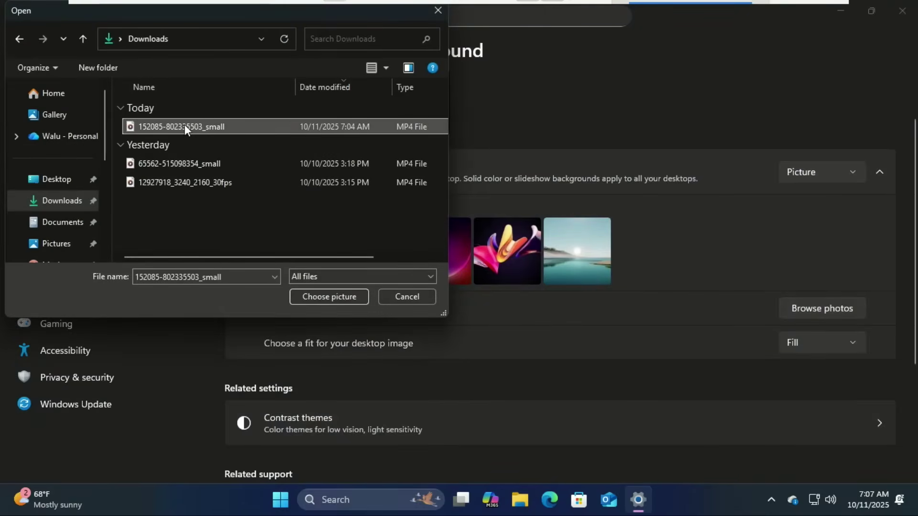
pyautogui.doubleClick(199, 123)
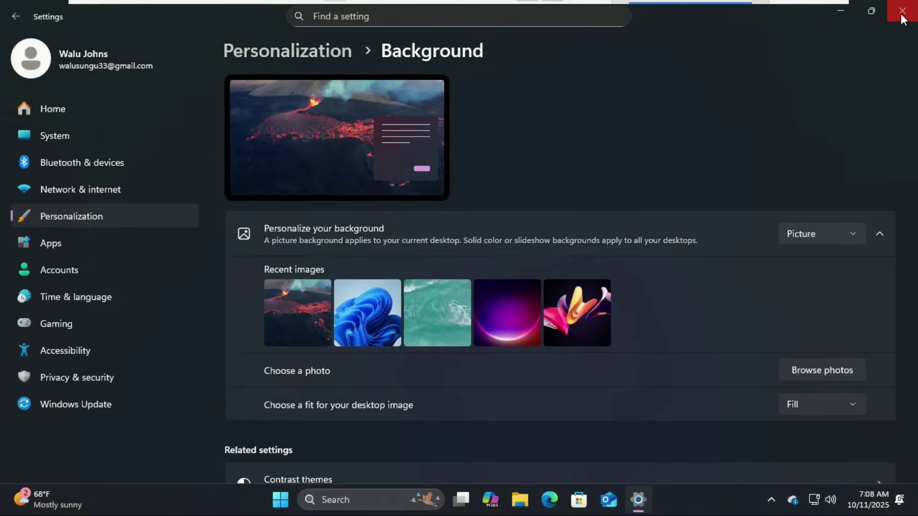
pyautogui.click(902, 12)
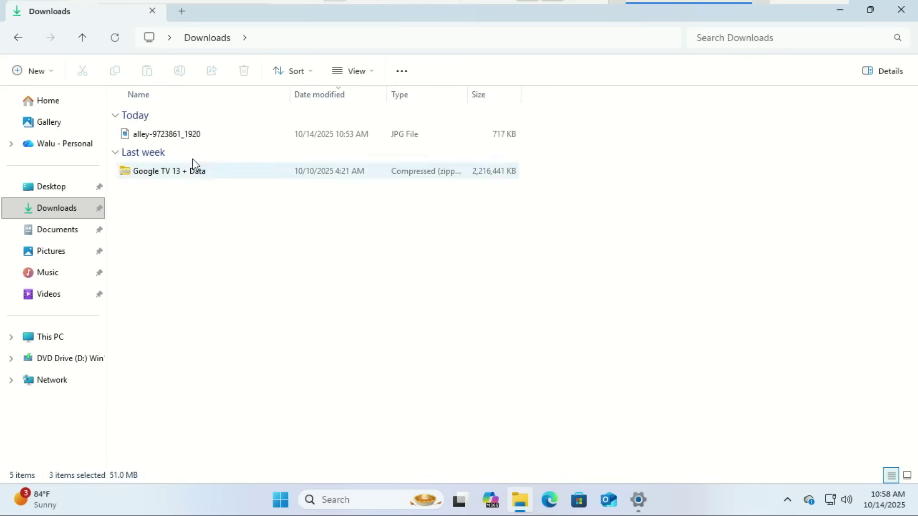
pyautogui.rightClick(186, 139)
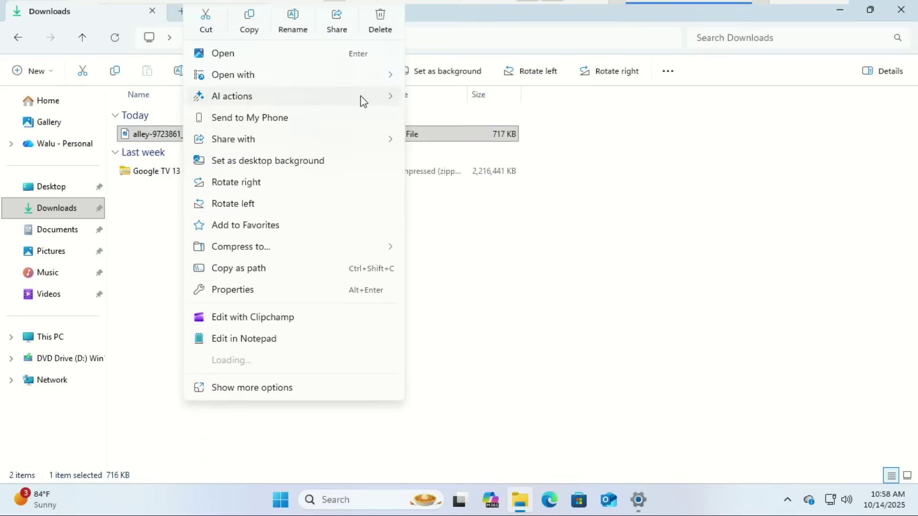
pyautogui.moveTo(363, 96)
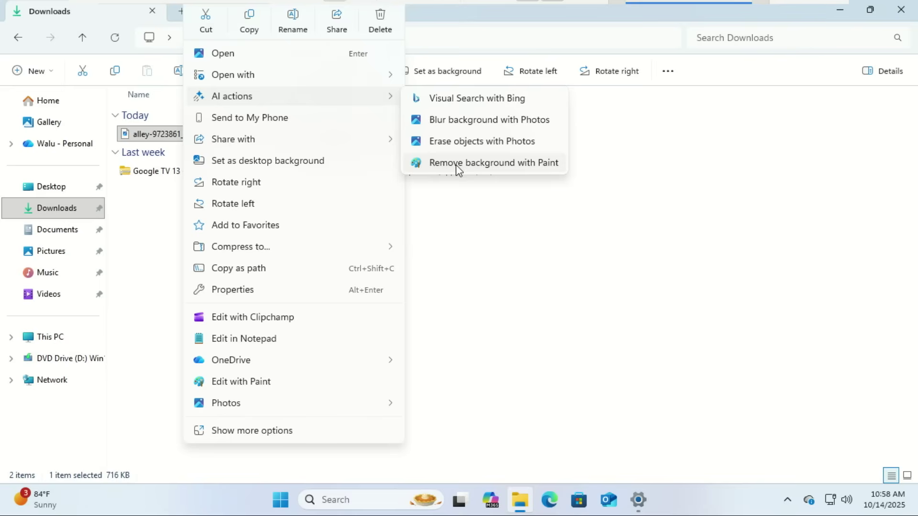
pyautogui.click(733, 107)
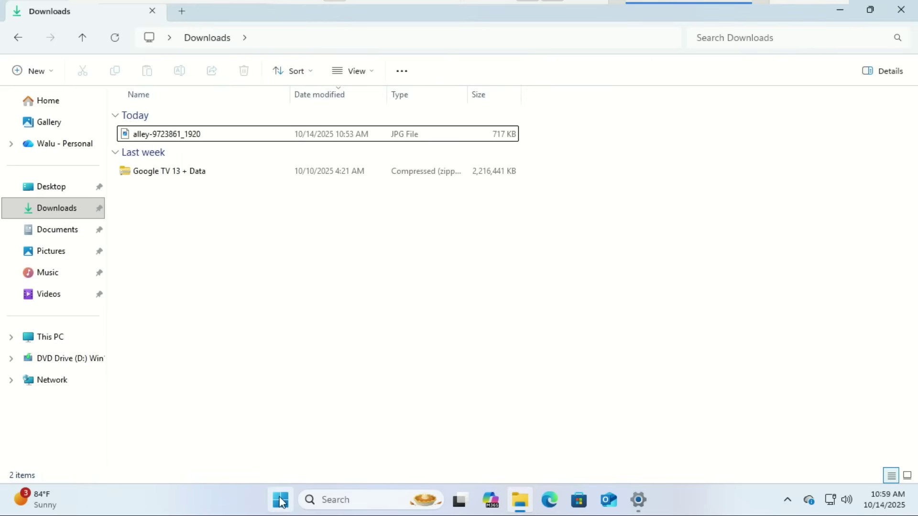
# Open Start and scroll through the categorized All apps list.
pyautogui.click(281, 501)
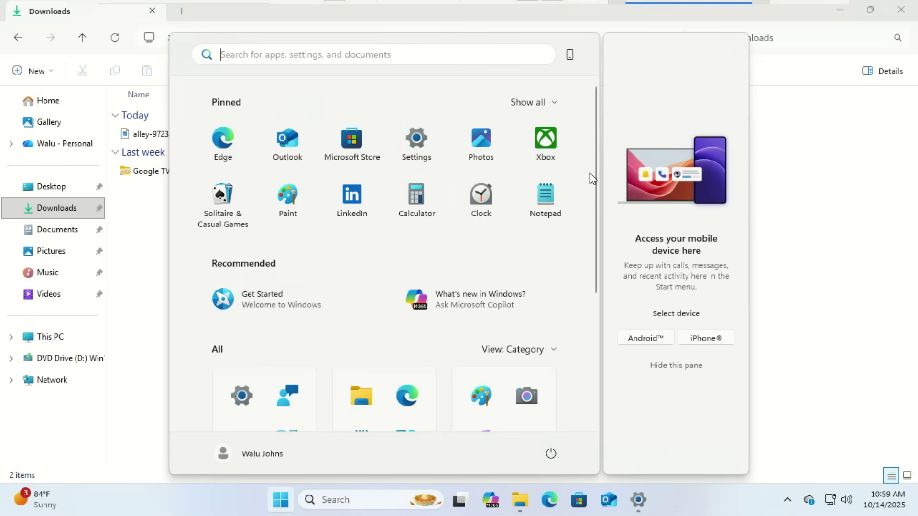
pyautogui.moveTo(595, 106); pyautogui.dragTo(611, 268)
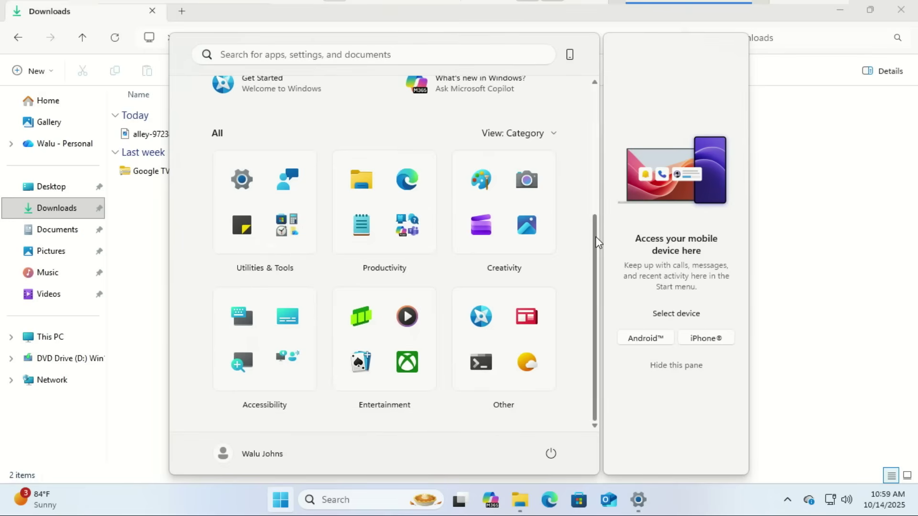
pyautogui.moveTo(595, 235); pyautogui.dragTo(576, 95)
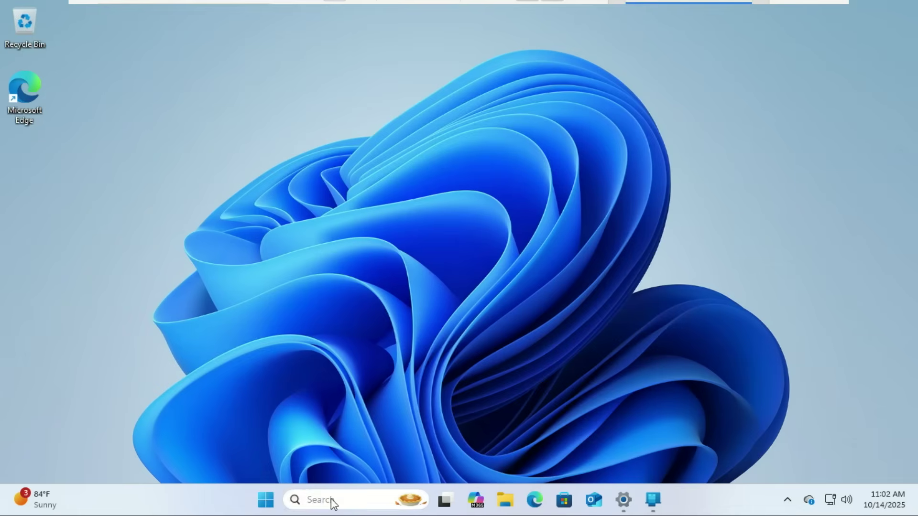
# Search 'apps' from the taskbar to open Settings, then go to Apps > Actions.
pyautogui.click(331, 498)
pyautogui.write('se')
pyautogui.press('BackSpace')
pyautogui.press('BackSpace')
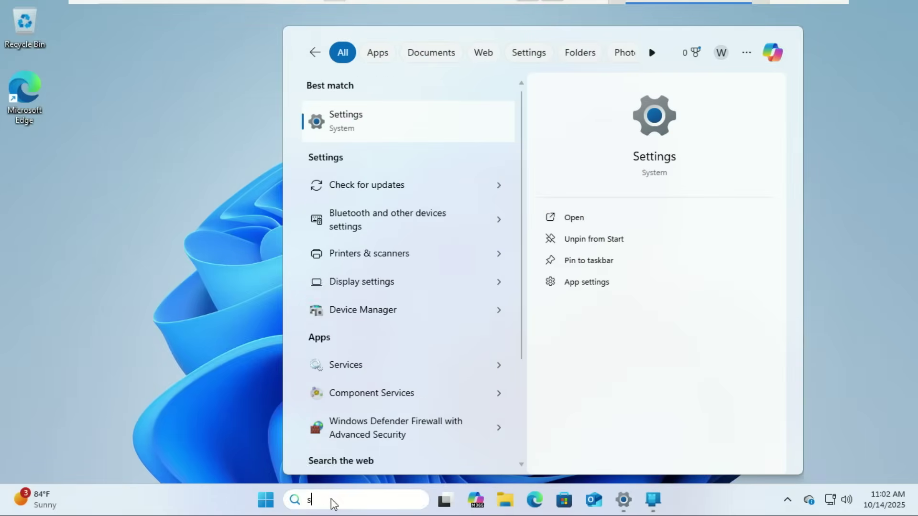
pyautogui.write('app')
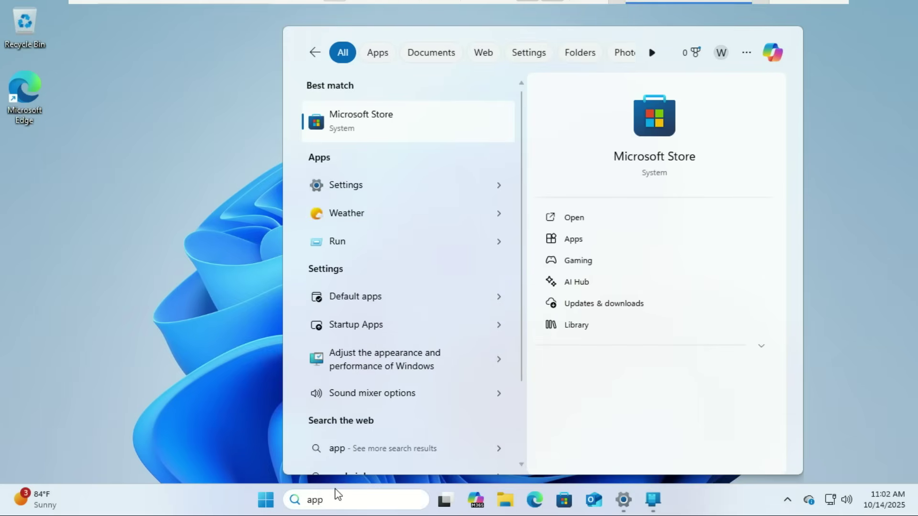
pyautogui.write('s')
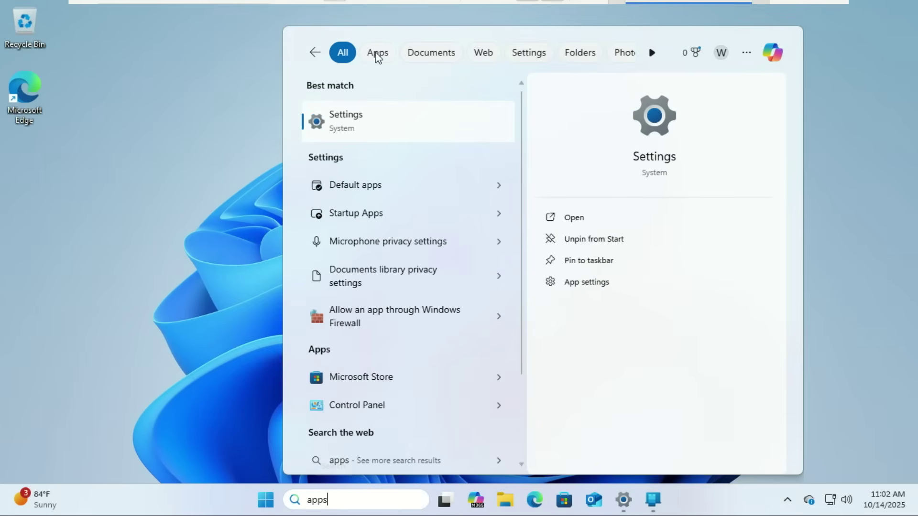
pyautogui.click(376, 126)
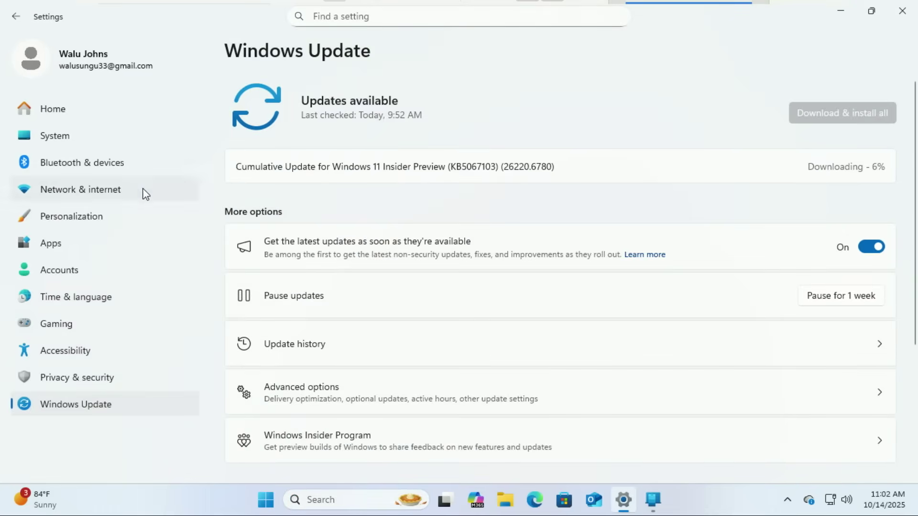
pyautogui.click(59, 249)
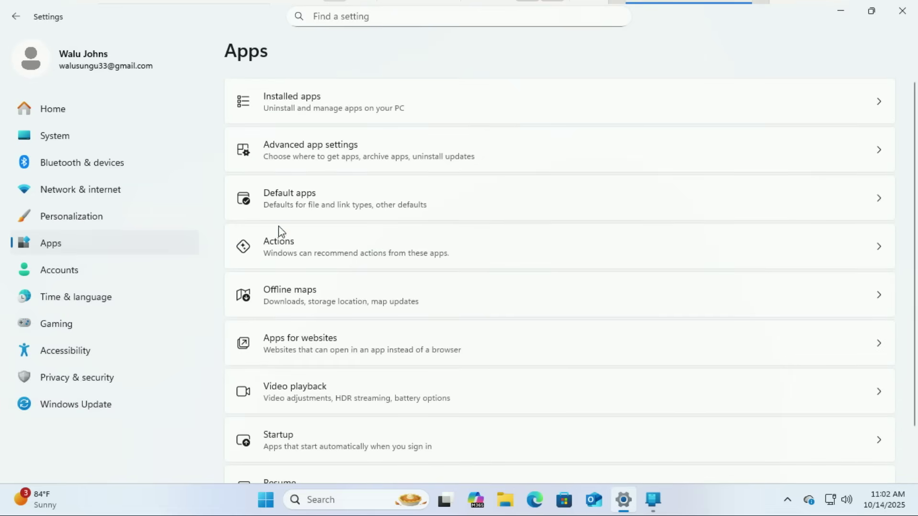
pyautogui.click(349, 243)
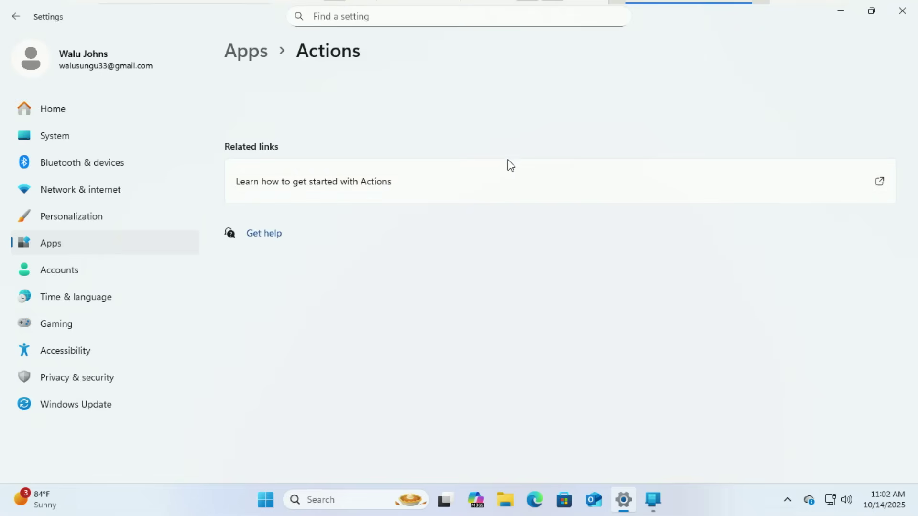
# Go to System > Advanced > File Explorer and scroll through its developer toggles.
pyautogui.click(107, 244)
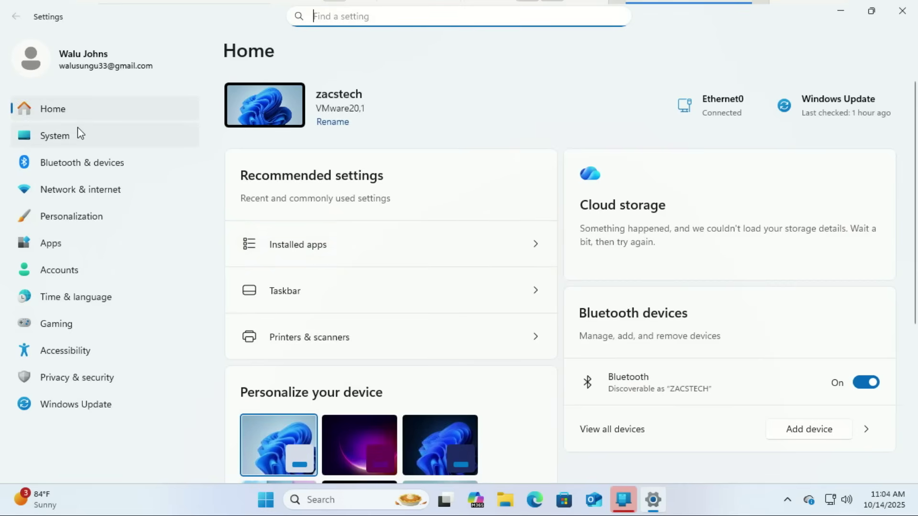
pyautogui.click(79, 132)
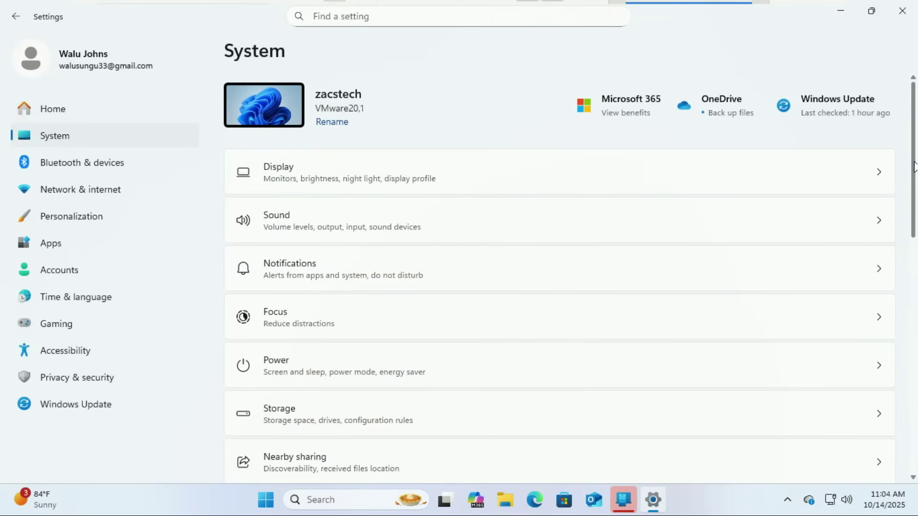
pyautogui.scroll(-5, 914, 167)
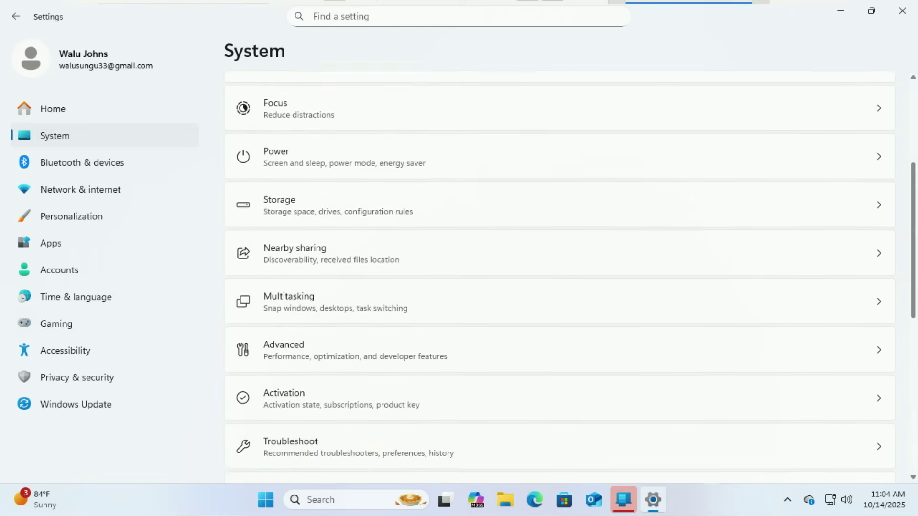
pyautogui.scroll(-2, 913, 167)
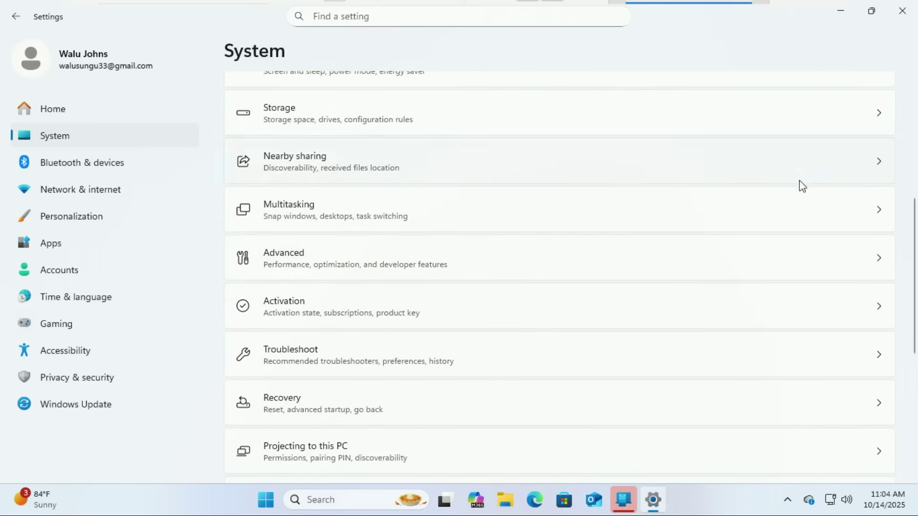
pyautogui.click(458, 258)
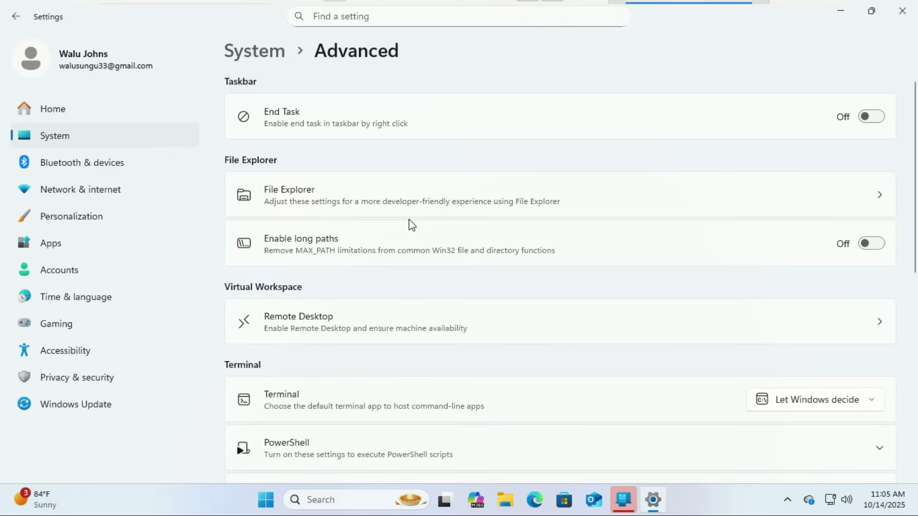
pyautogui.click(443, 196)
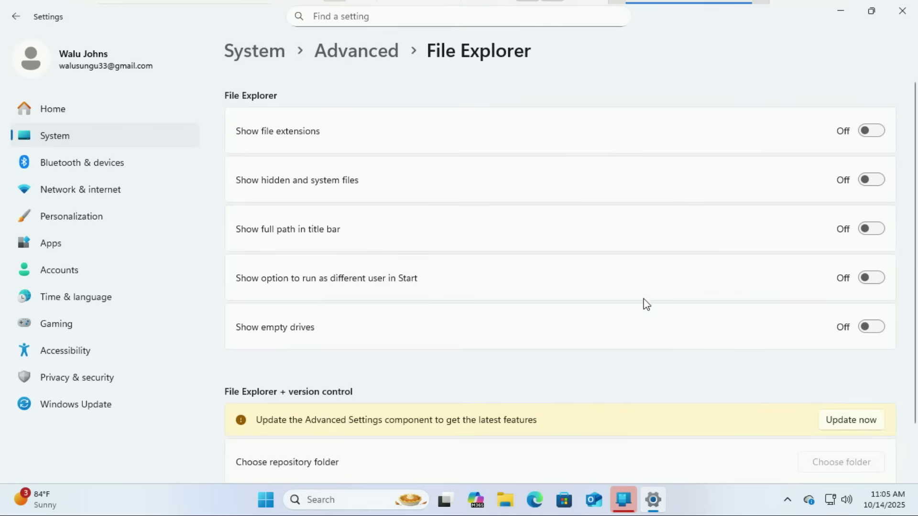
pyautogui.scroll(-2, 914, 235)
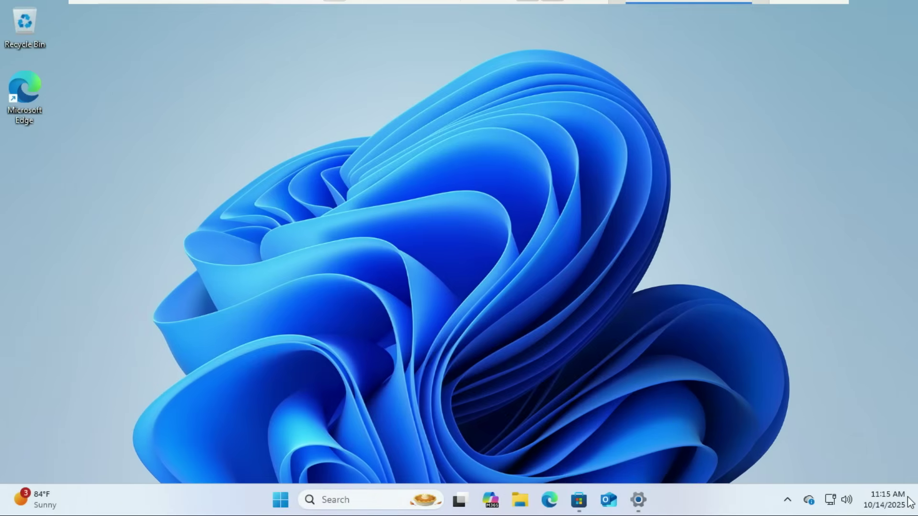
# Turn on Show time in Notification Center, then show the desktop and open Notification Center.
pyautogui.click(887, 499)
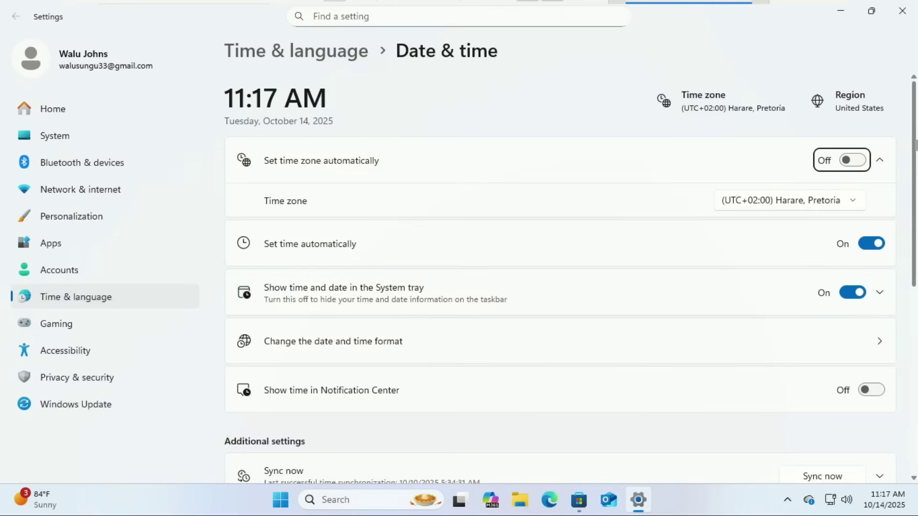
pyautogui.scroll(-3, 523, 296)
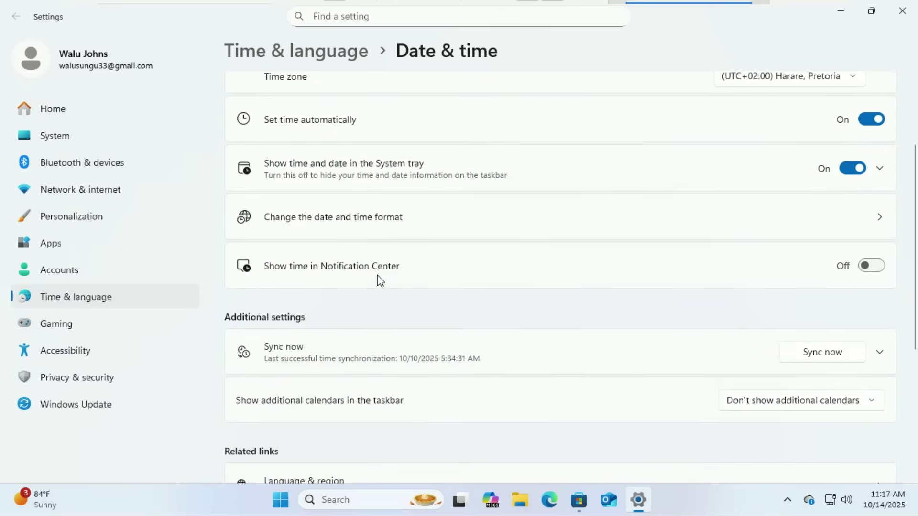
pyautogui.click(871, 266)
pyautogui.click(912, 505)
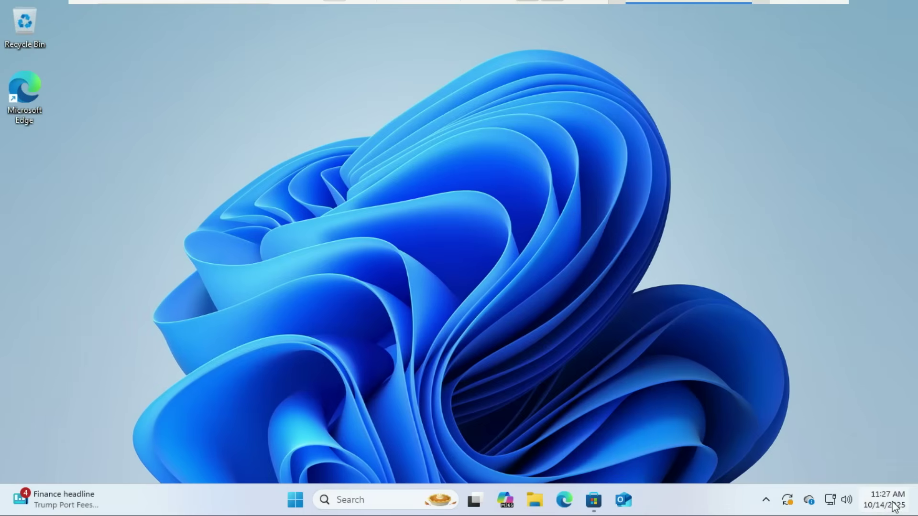
pyautogui.click(892, 505)
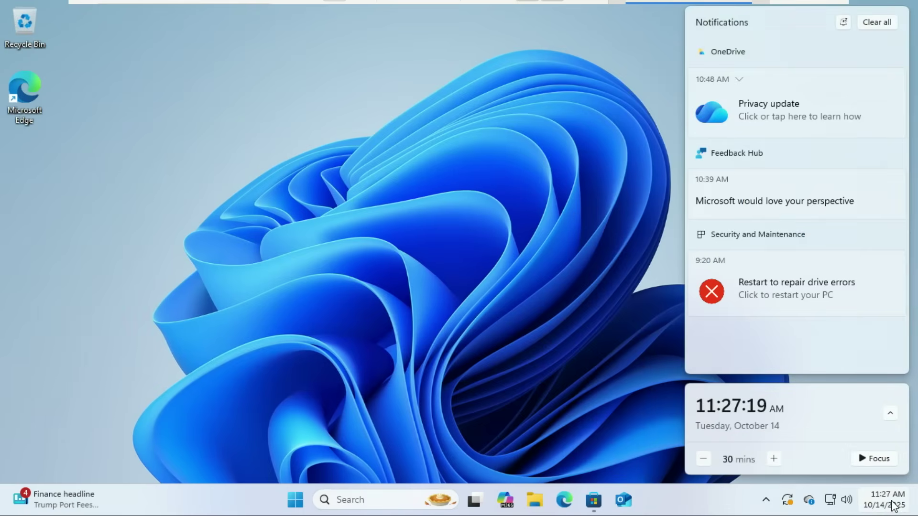
# Expand the month calendar in the clock panel, then collapse it again.
pyautogui.click(891, 415)
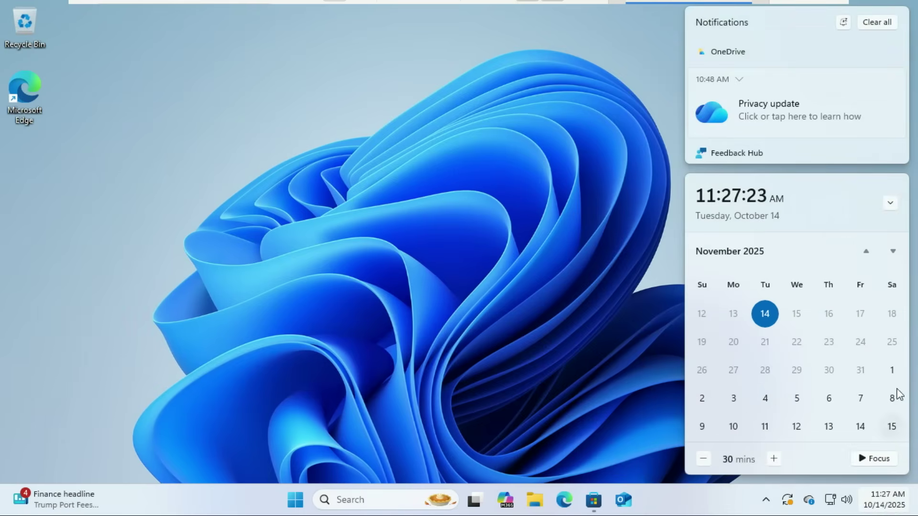
pyautogui.click(889, 204)
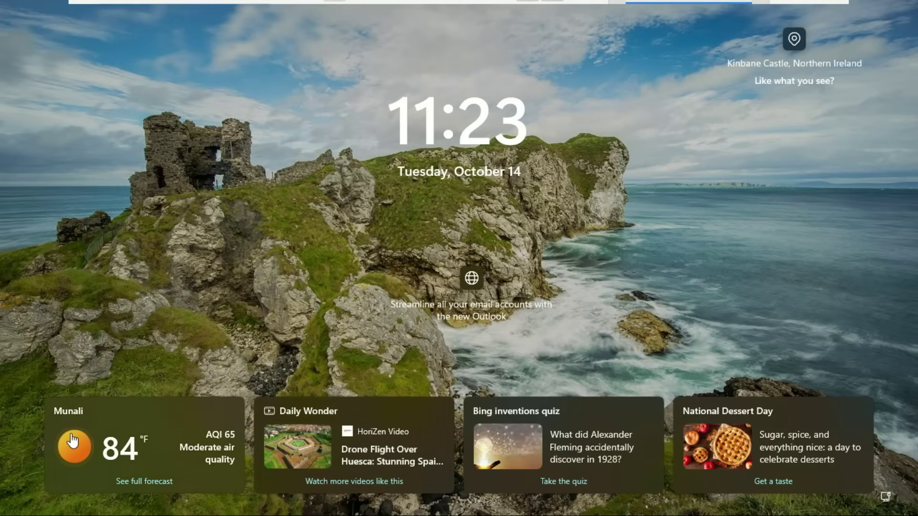
# Sign in past the lock screen, dismiss the OneDrive backup notice, and list the Lock screen status choices.
pyautogui.moveTo(488, 310)
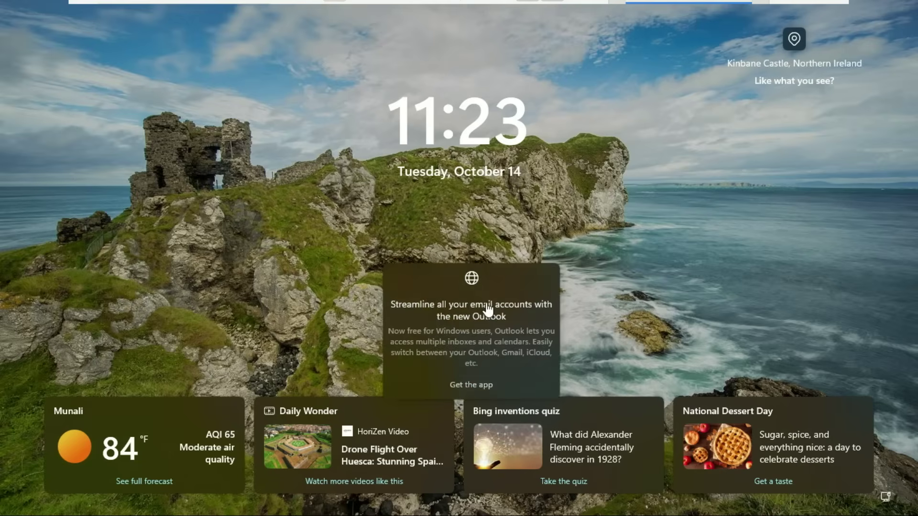
pyautogui.click(659, 264)
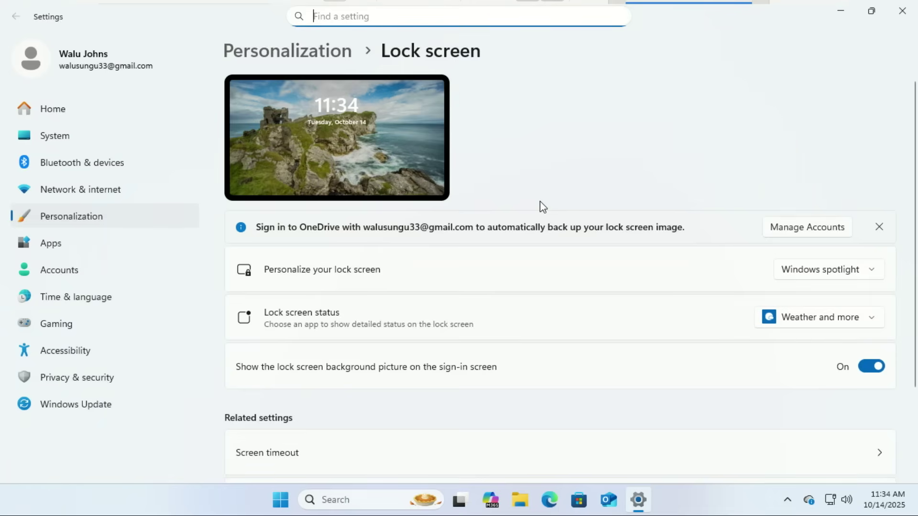
pyautogui.click(879, 226)
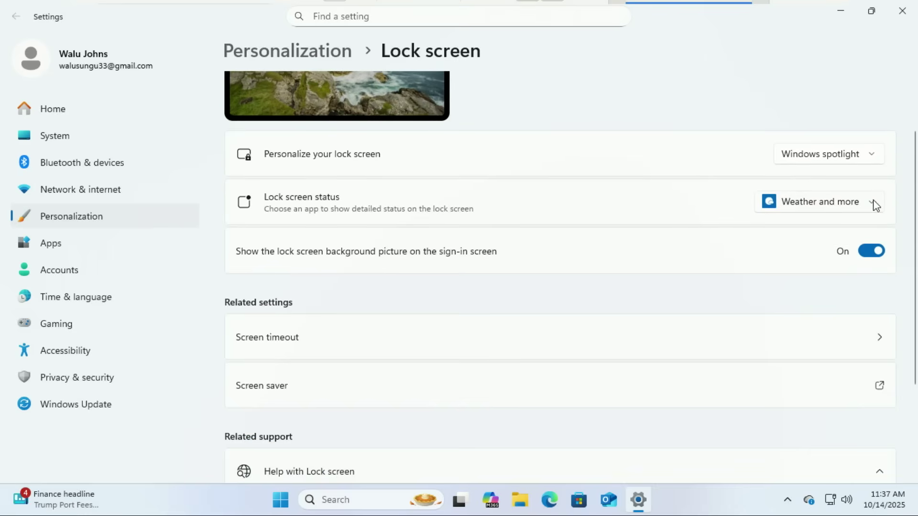
pyautogui.click(876, 205)
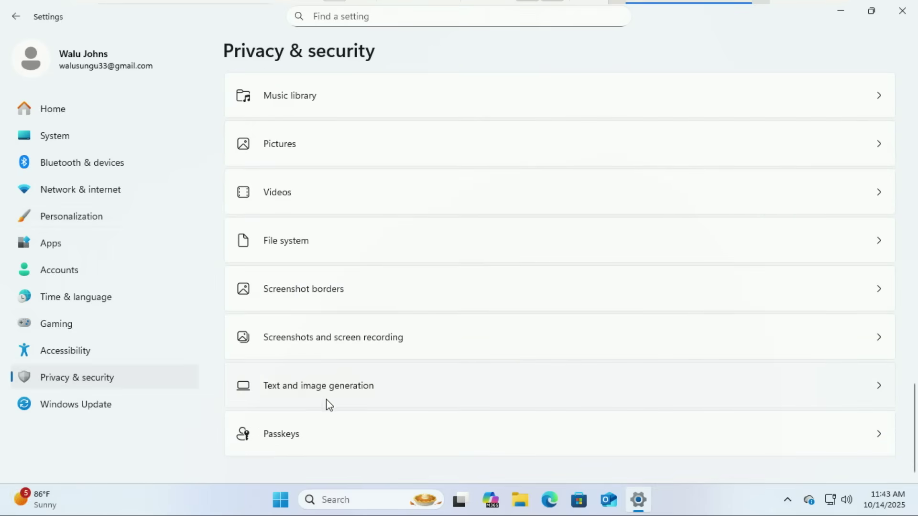
# Review Text and image generation access for Notepad and Photos, then return to Privacy & security.
pyautogui.click(313, 397)
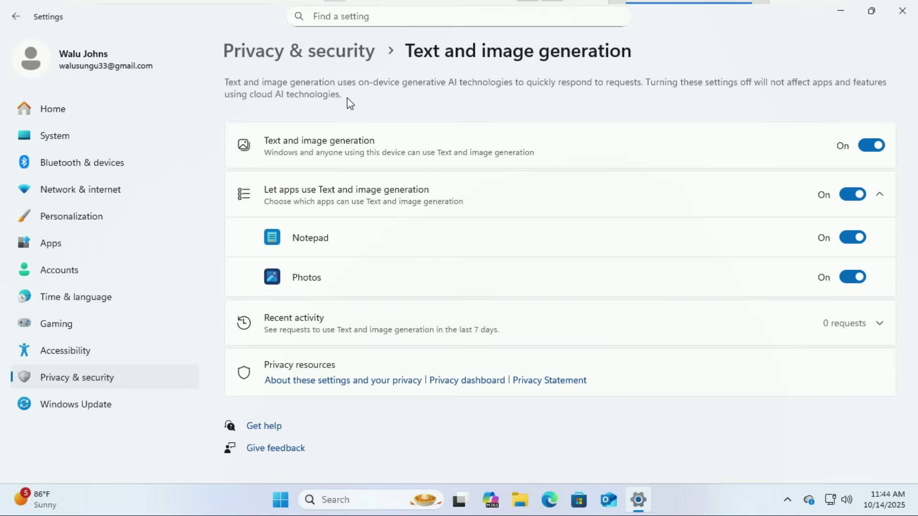
pyautogui.click(92, 380)
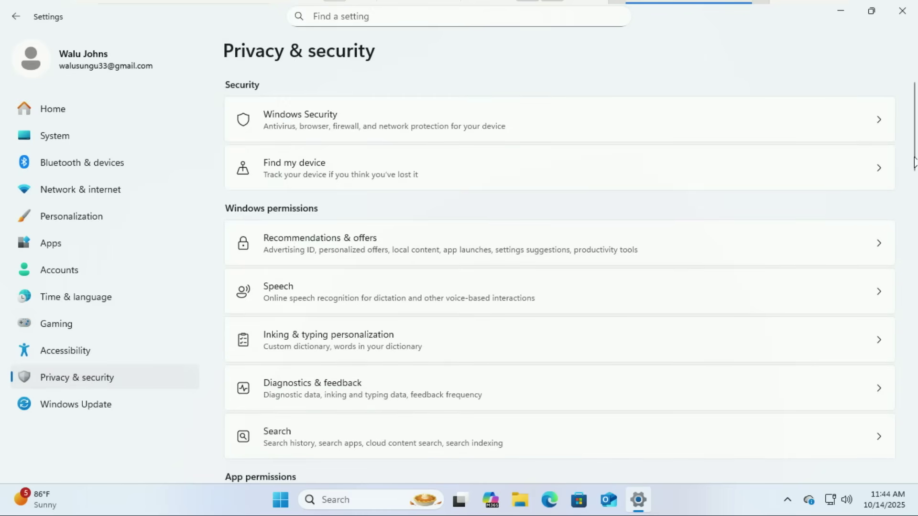
# Scroll down Privacy & security and look over the Passkeys settings.
pyautogui.moveTo(914, 162); pyautogui.dragTo(914, 464)
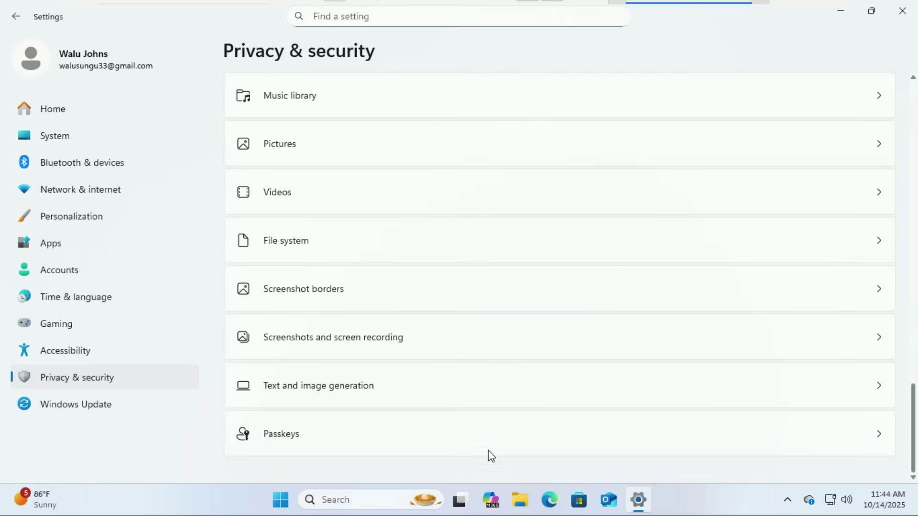
pyautogui.click(389, 432)
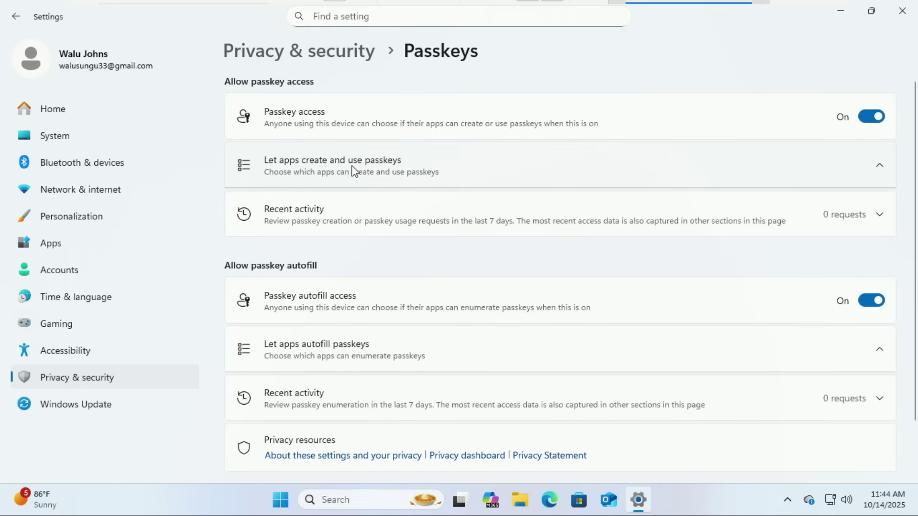
pyautogui.scroll(-2, 741, 110)
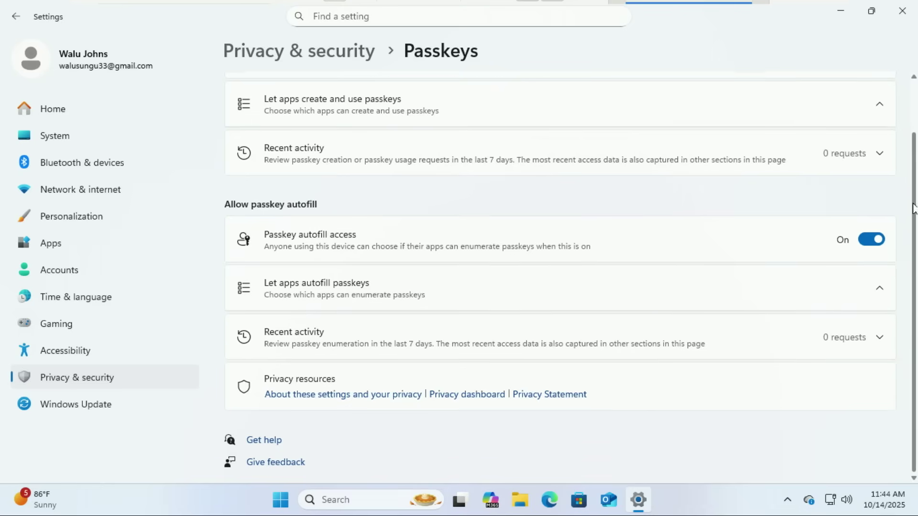
pyautogui.scroll(2, 898, 149)
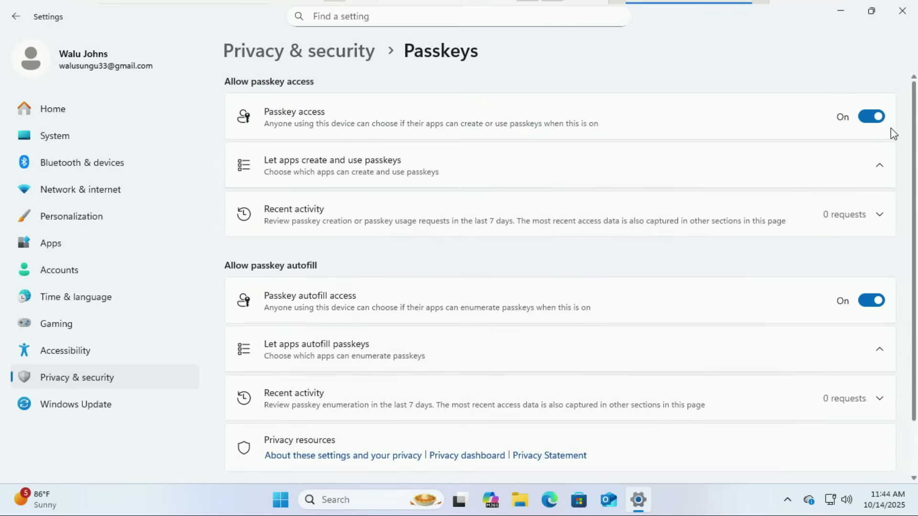
# Set Choose your mode to Dark on the Colors personalization page.
pyautogui.click(701, 303)
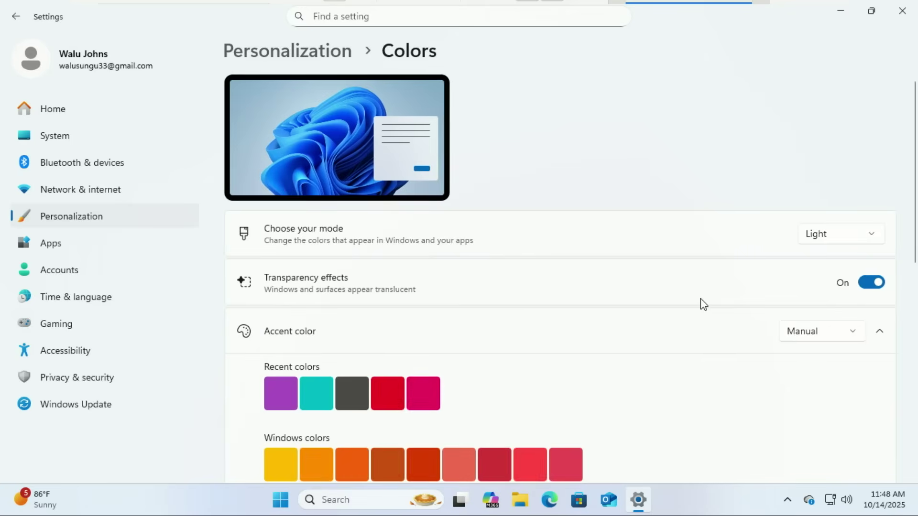
pyautogui.click(819, 236)
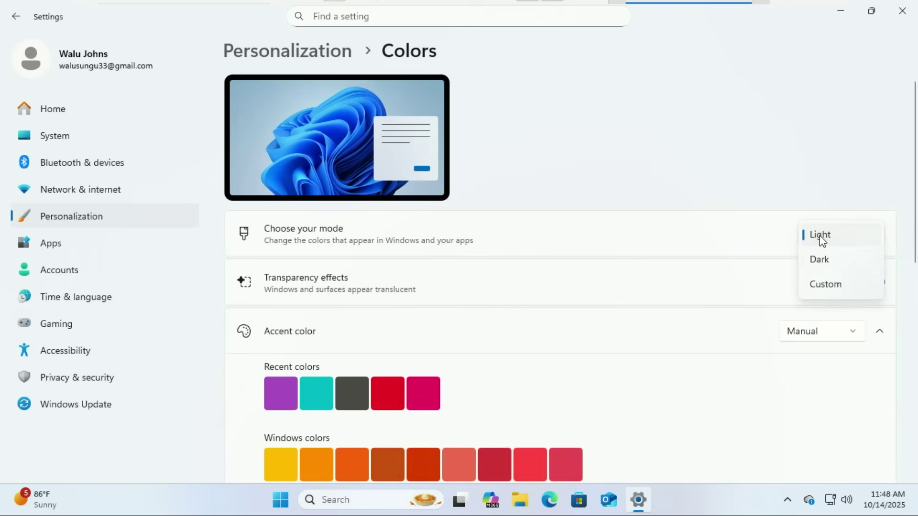
pyautogui.click(828, 265)
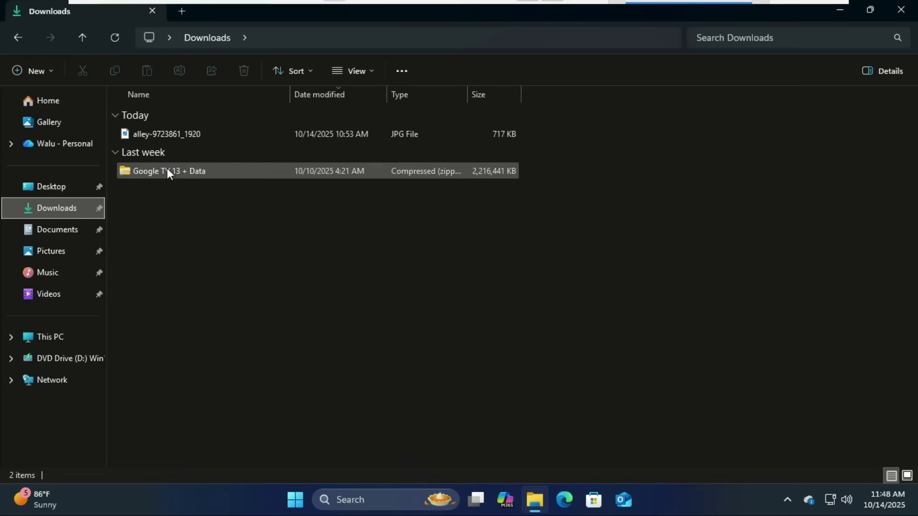
# Copy the Google TV 13 + Data zip, paste a duplicate into Downloads, and open it.
pyautogui.click(167, 173)
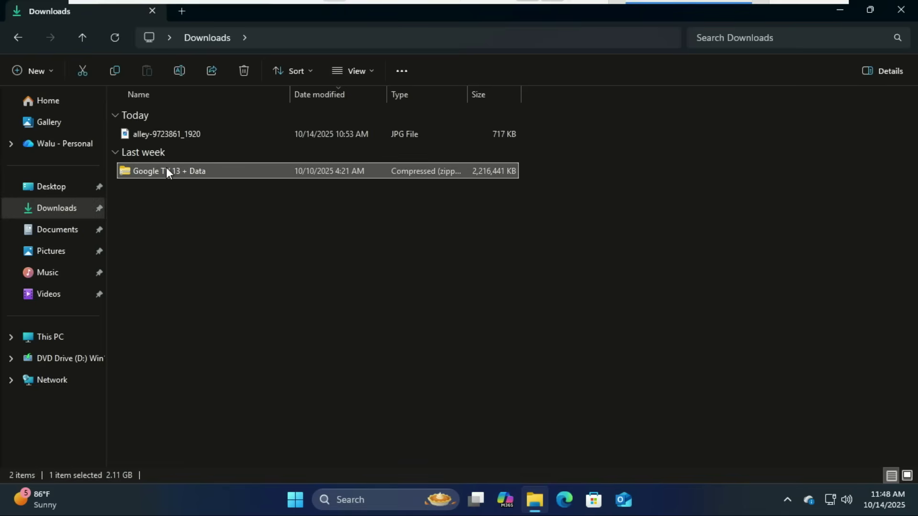
pyautogui.rightClick(167, 170)
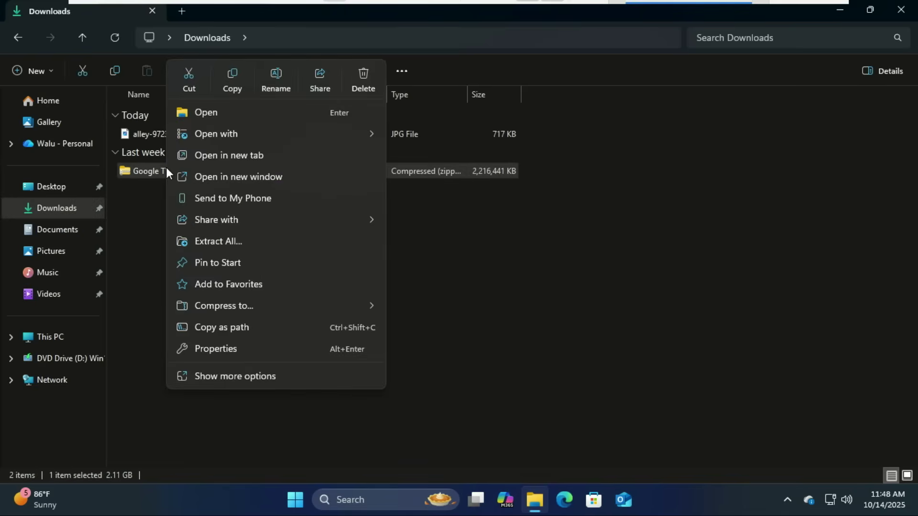
pyautogui.click(236, 83)
pyautogui.click(272, 265)
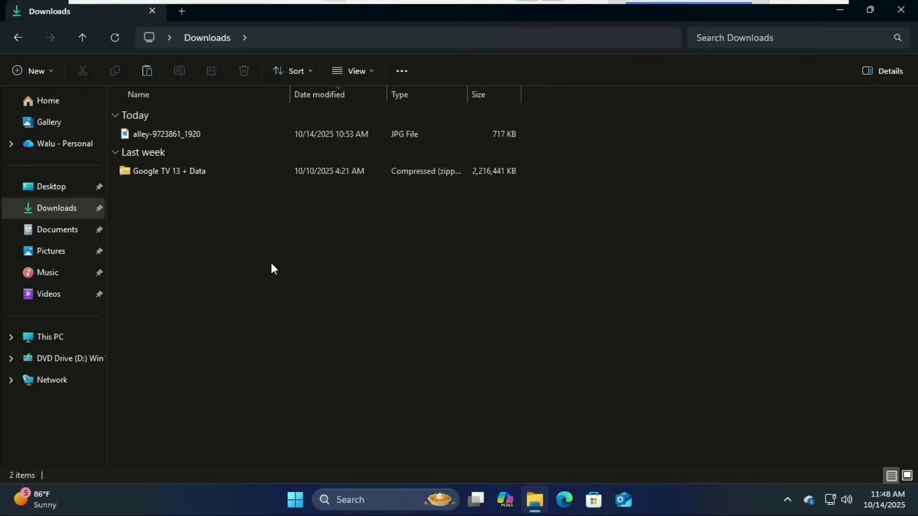
pyautogui.rightClick(271, 260)
pyautogui.click(295, 280)
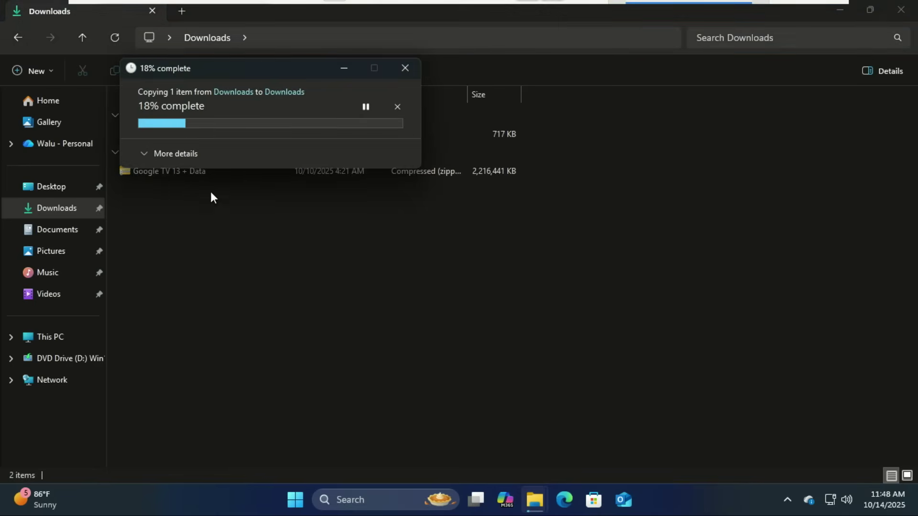
pyautogui.click(146, 153)
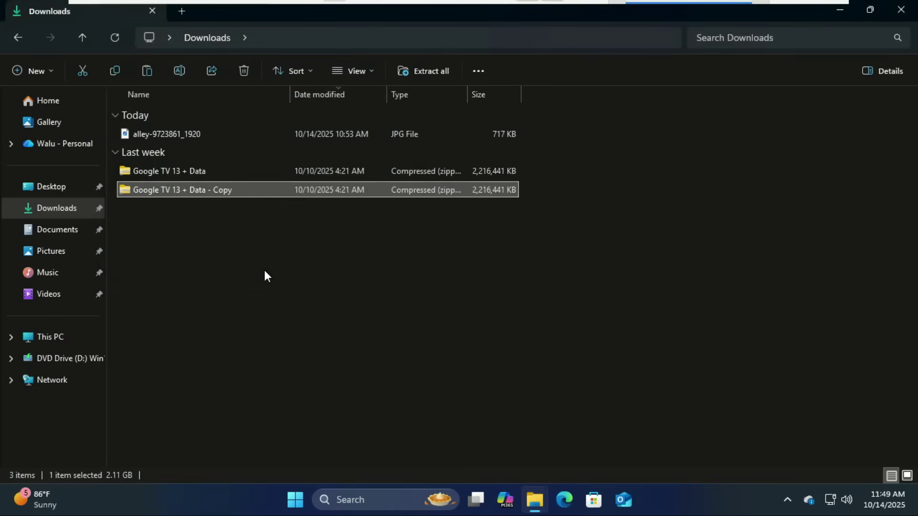
pyautogui.doubleClick(197, 191)
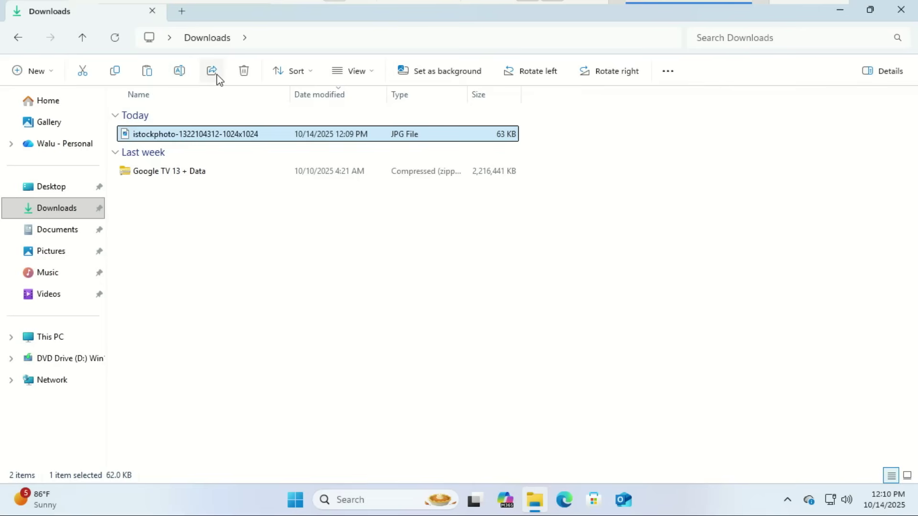
pyautogui.click(216, 74)
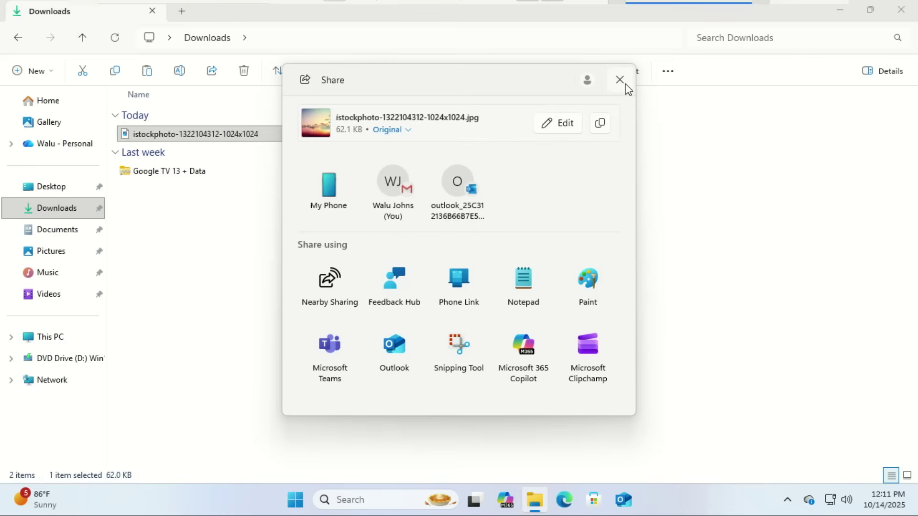
pyautogui.moveTo(634, 195); pyautogui.dragTo(634, 244)
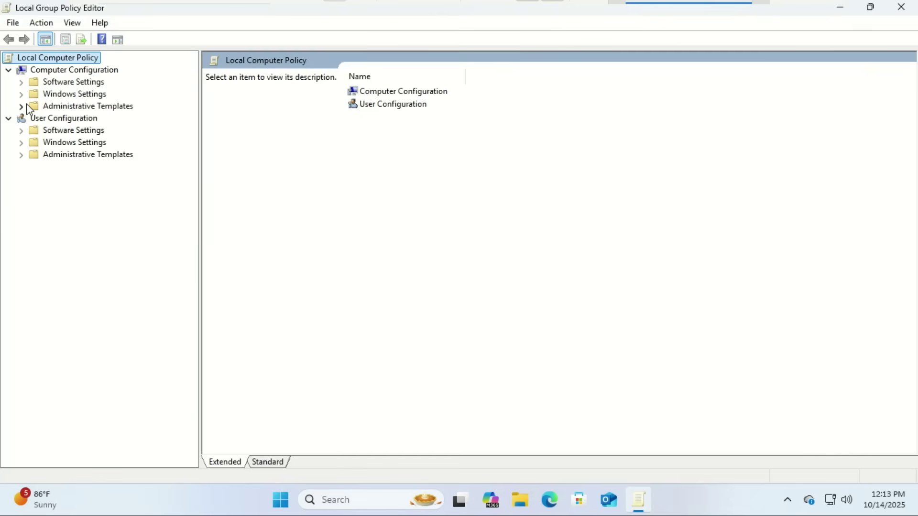
# Navigate to Windows Components › App Package Deployment and open the Remove Default Microsoft Store packages policy.
pyautogui.click(21, 106)
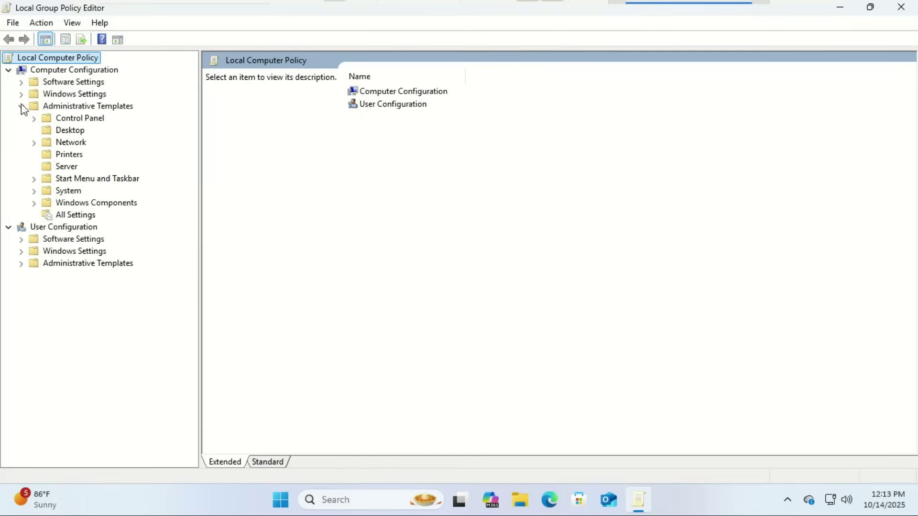
pyautogui.click(109, 204)
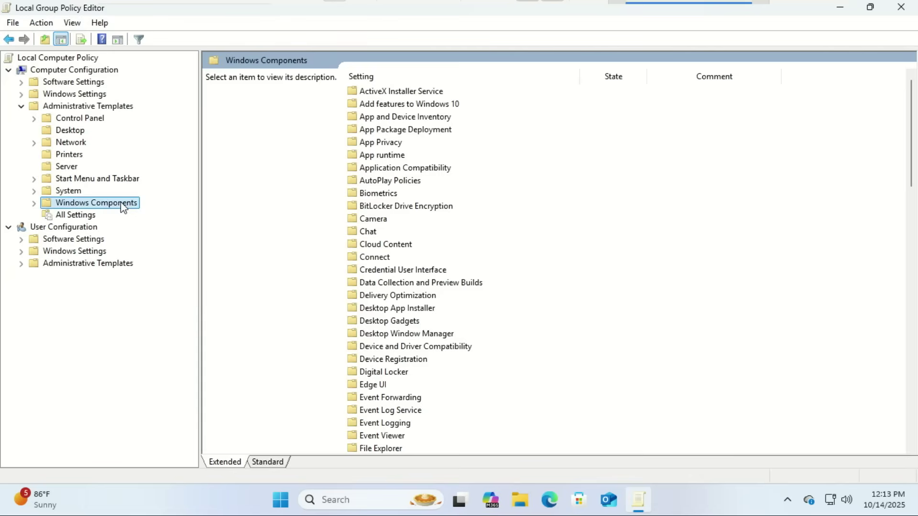
pyautogui.click(35, 202)
pyautogui.scroll(1, 131, 162)
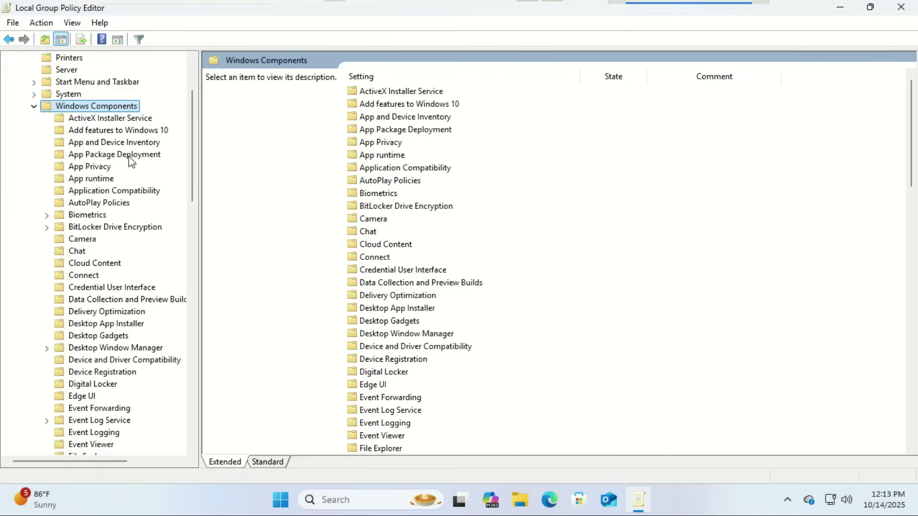
pyautogui.click(132, 158)
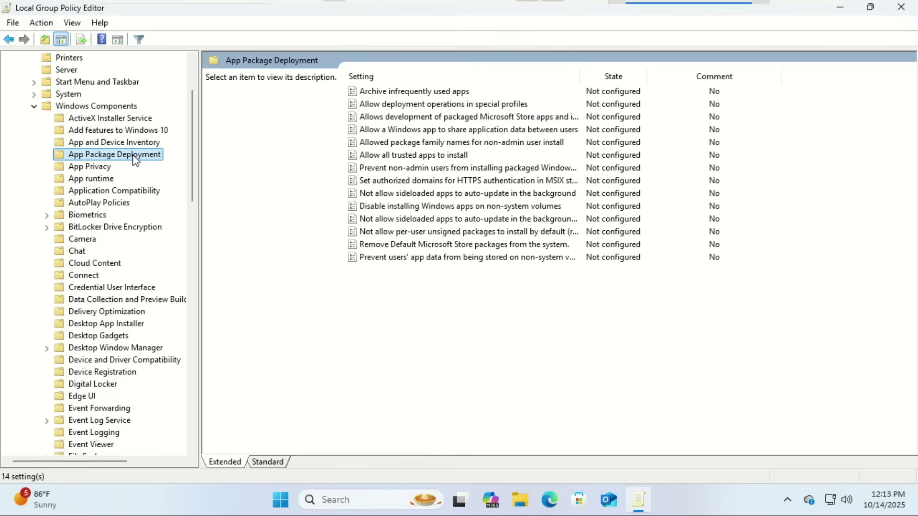
pyautogui.click(471, 247)
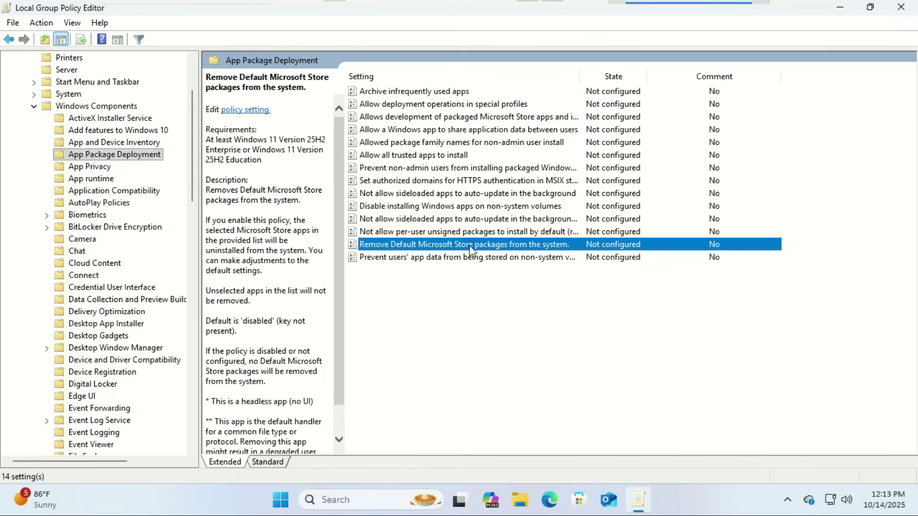
pyautogui.doubleClick(471, 248)
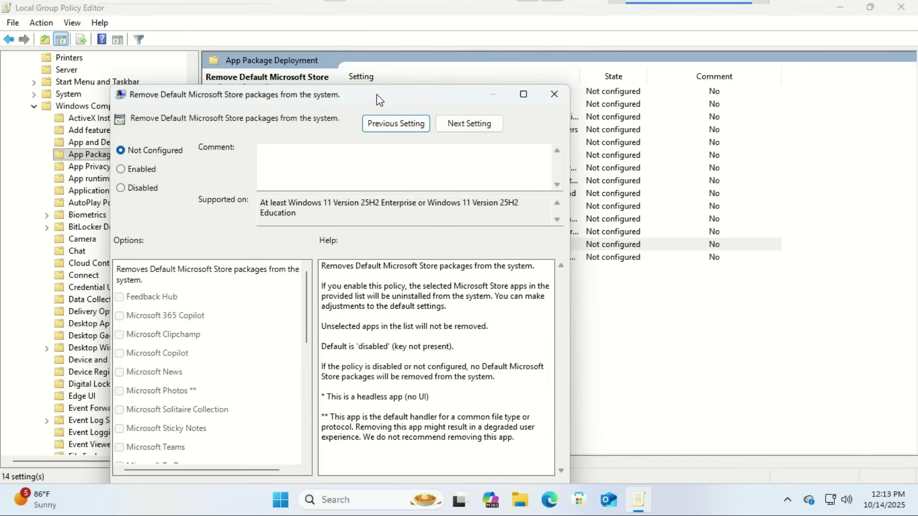
# Maximize the policy dialog, set it to Enabled, and tick Feedback Hub and Microsoft Clipchamp.
pyautogui.moveTo(375, 97); pyautogui.dragTo(422, 45)
pyautogui.click(571, 42)
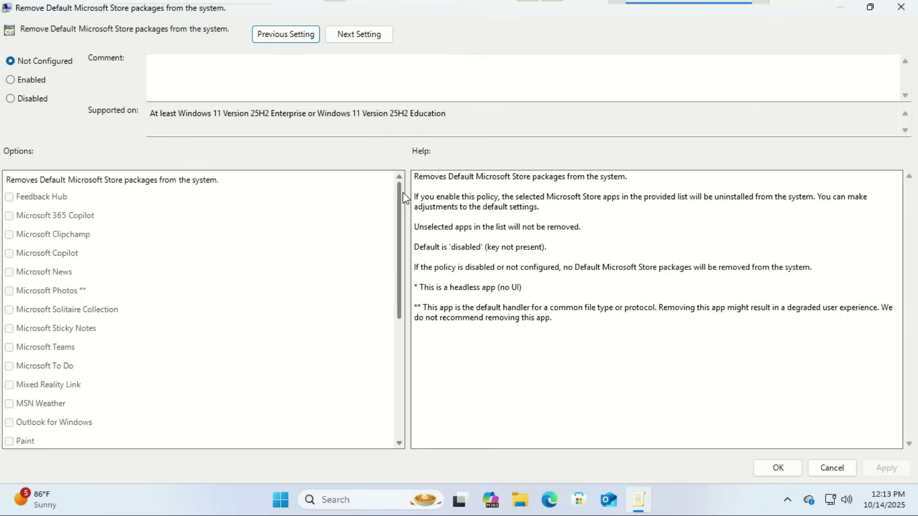
pyautogui.moveTo(400, 194); pyautogui.dragTo(396, 162)
pyautogui.click(11, 80)
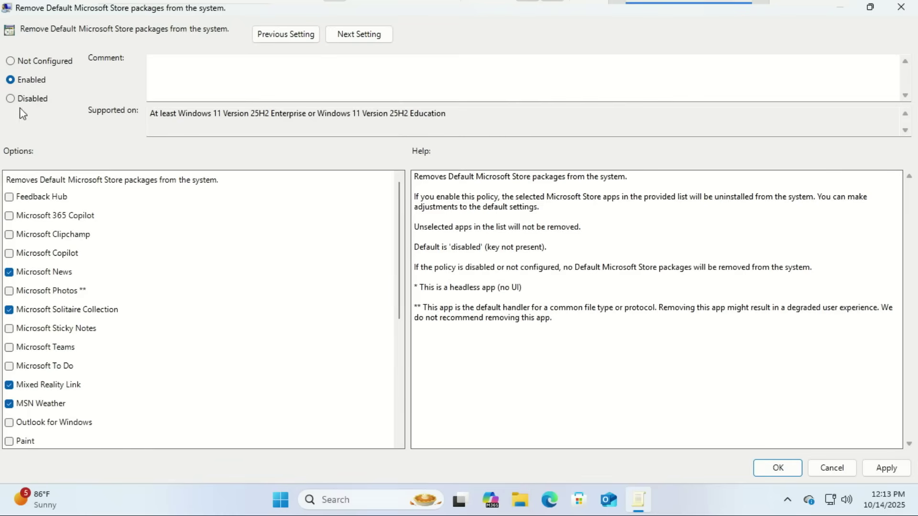
pyautogui.click(9, 197)
pyautogui.click(9, 235)
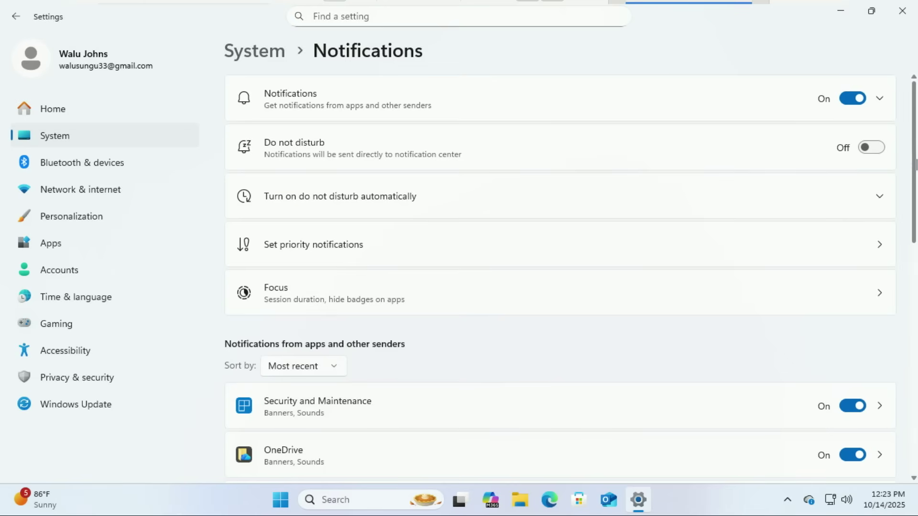
# Check the on-screen indicator position choices without changing them, then focus the Find a setting box.
pyautogui.scroll(-10, 916, 165)
pyautogui.scroll(-2, 915, 428)
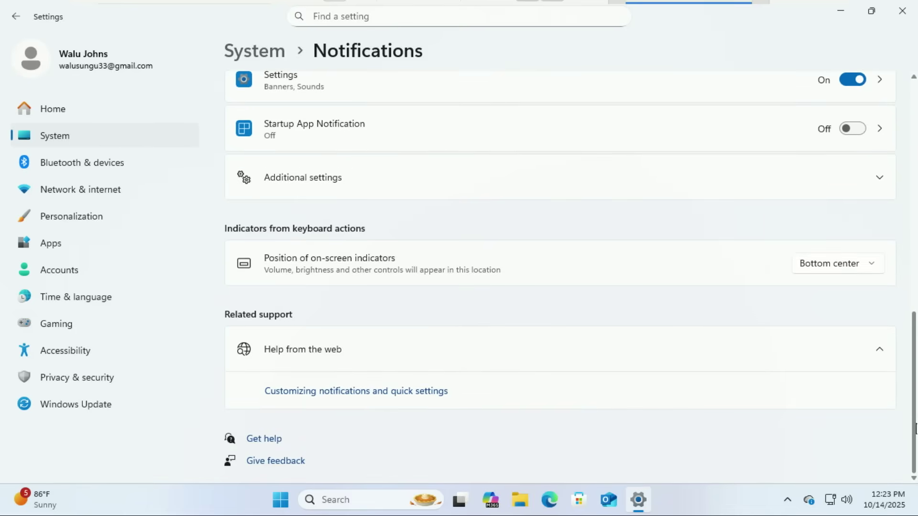
pyautogui.click(873, 264)
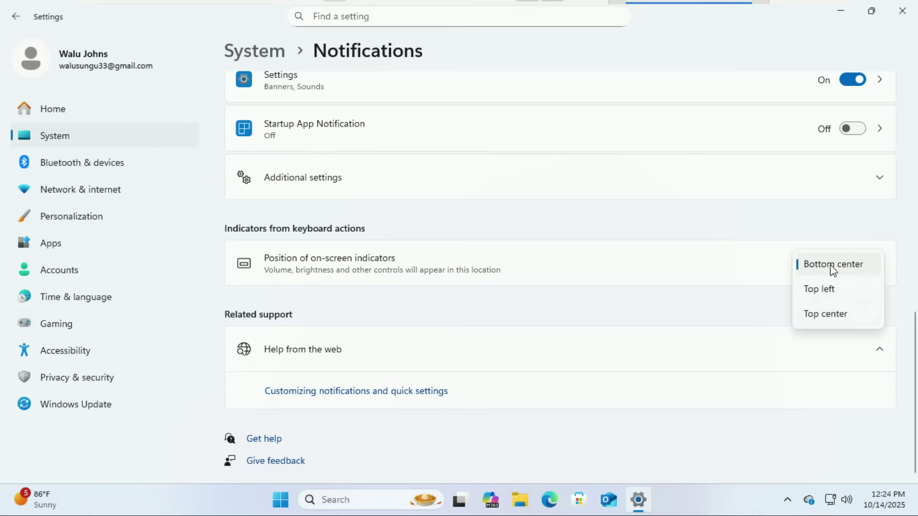
pyautogui.click(468, 16)
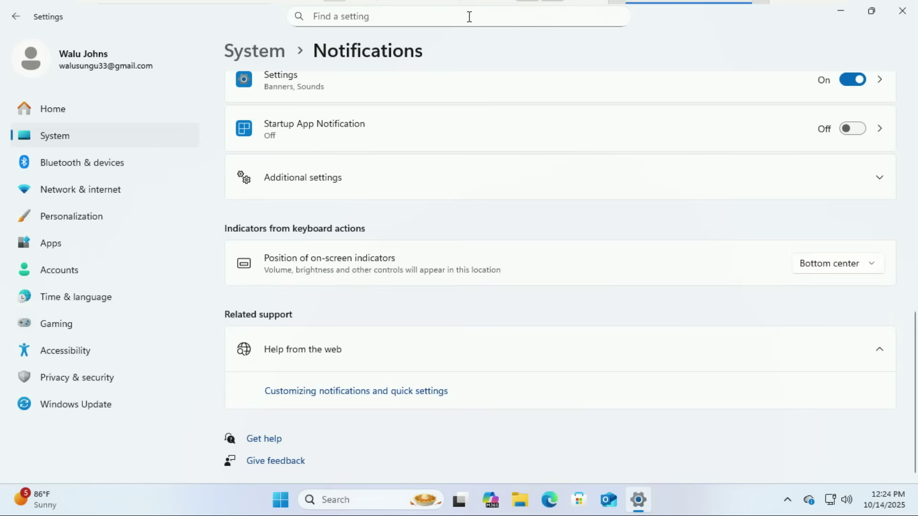
pyautogui.click(468, 16)
# Search 'pass', then turn on Quick machine recovery and Continue searching if a solution isn't found.
pyautogui.write('pass')
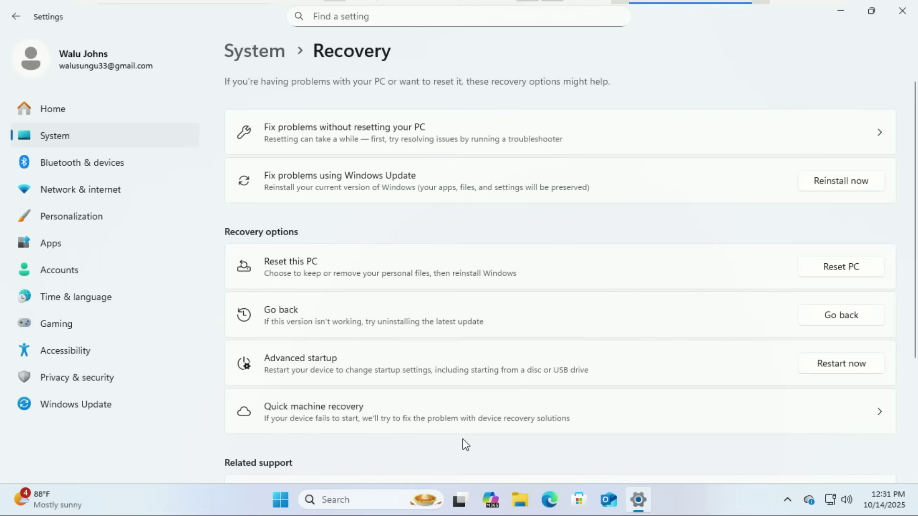
pyautogui.click(342, 413)
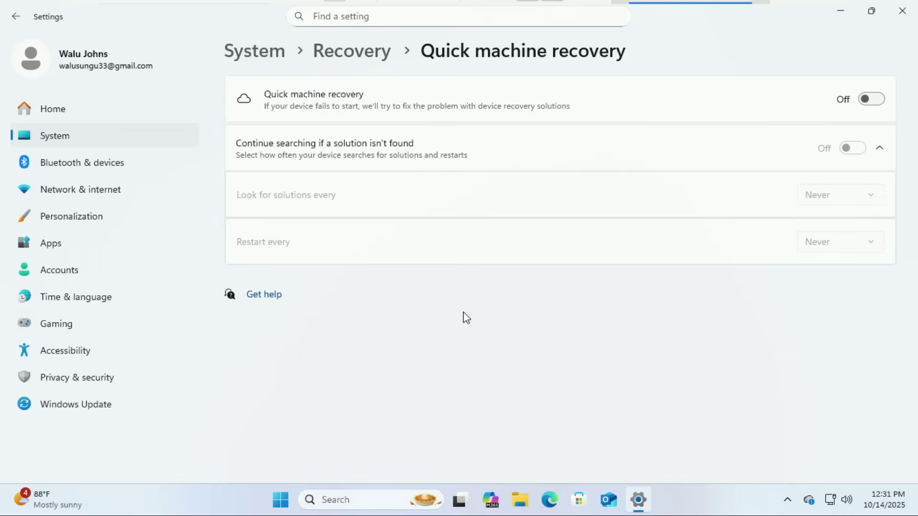
pyautogui.click(869, 101)
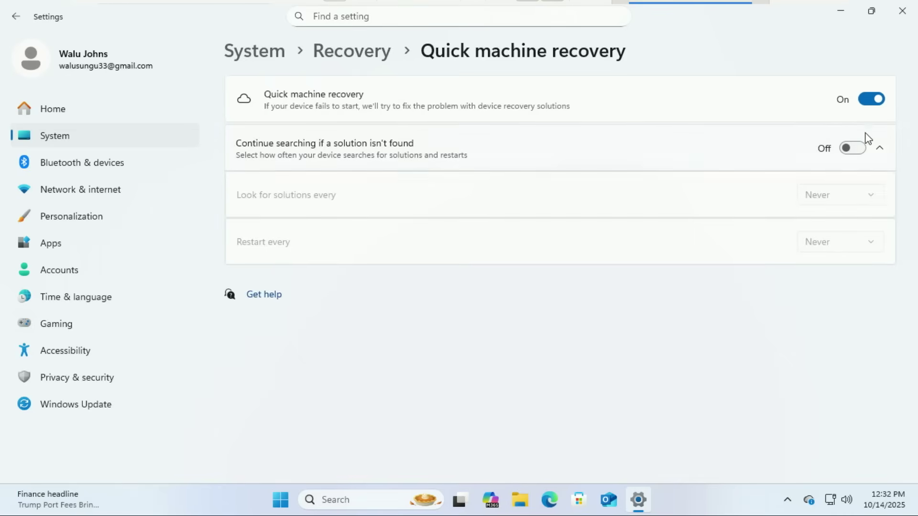
pyautogui.click(864, 148)
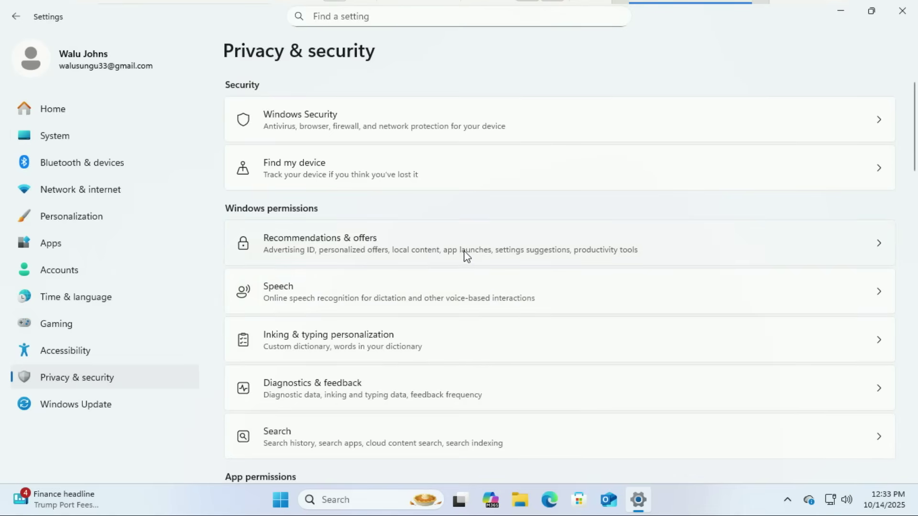
# Scroll through the Search privacy indexing options, then go back and scroll the Privacy & security list.
pyautogui.click(487, 439)
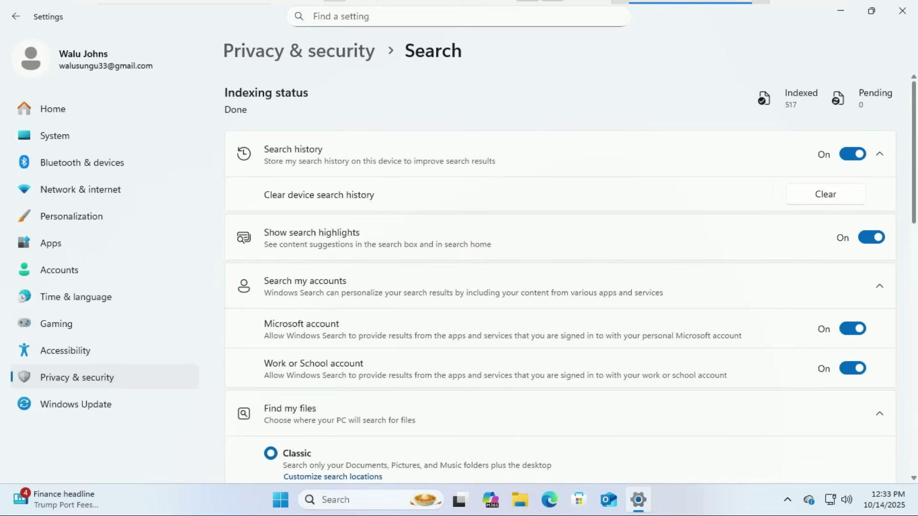
pyautogui.scroll(-10, 913, 329)
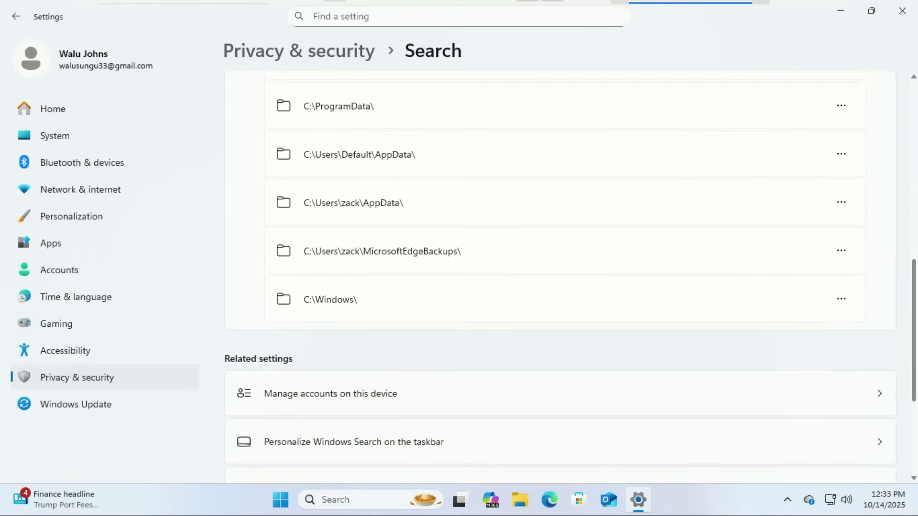
pyautogui.scroll(-1, 913, 330)
pyautogui.scroll(2, 913, 330)
pyautogui.scroll(-1, 880, 257)
pyautogui.scroll(10, 882, 262)
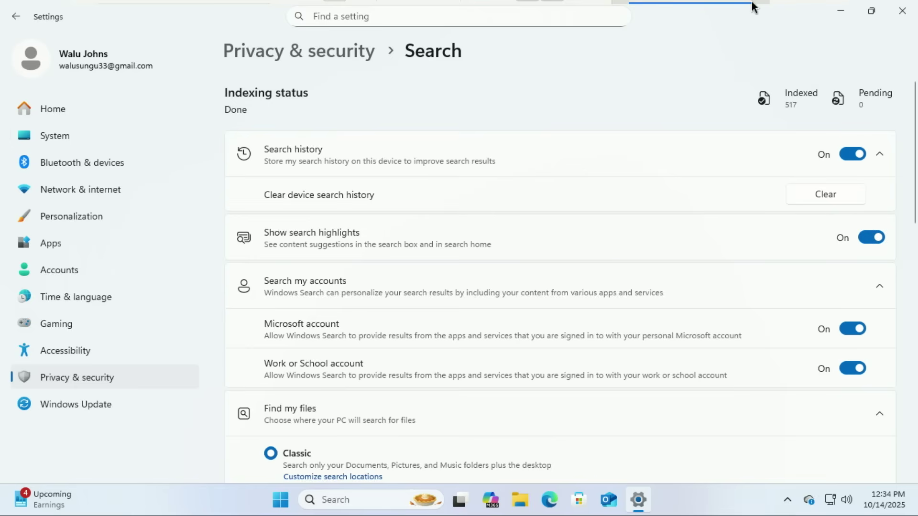
pyautogui.hotkey('alt', 'Left')
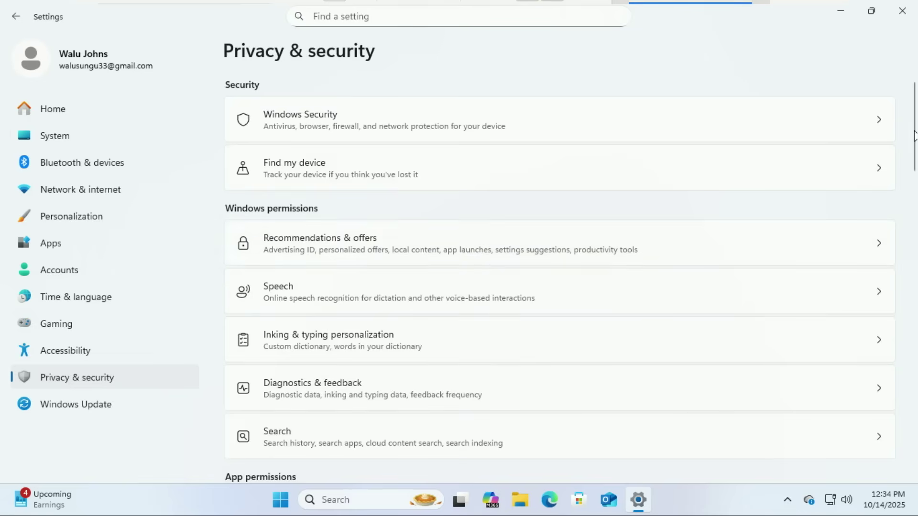
pyautogui.moveTo(914, 135); pyautogui.dragTo(916, 222)
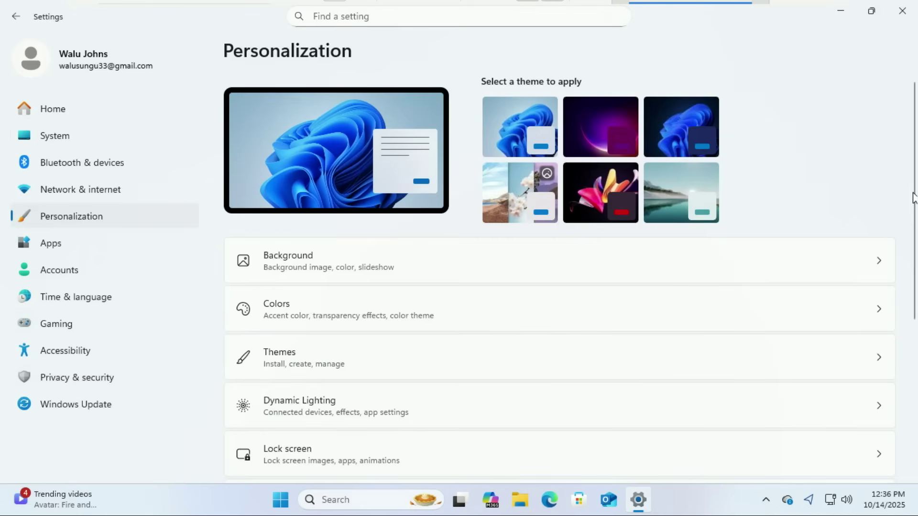
# Open Taskbar settings, expand Taskbar behaviors, and show the Show smaller taskbar buttons choices.
pyautogui.scroll(-5, 737, 368)
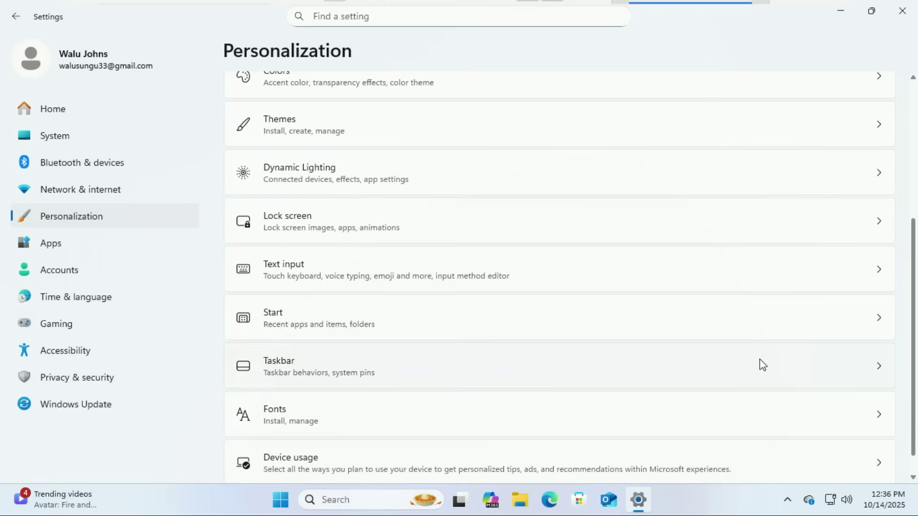
pyautogui.click(709, 366)
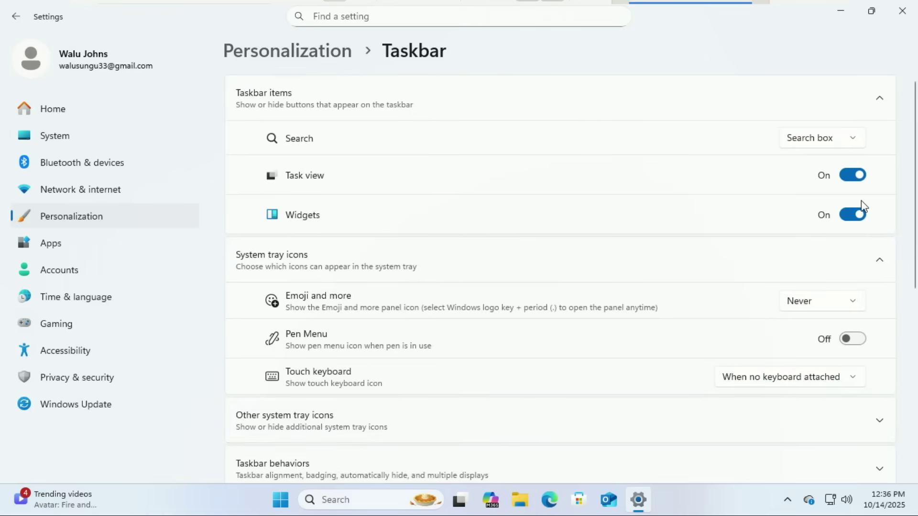
pyautogui.scroll(-3, 863, 205)
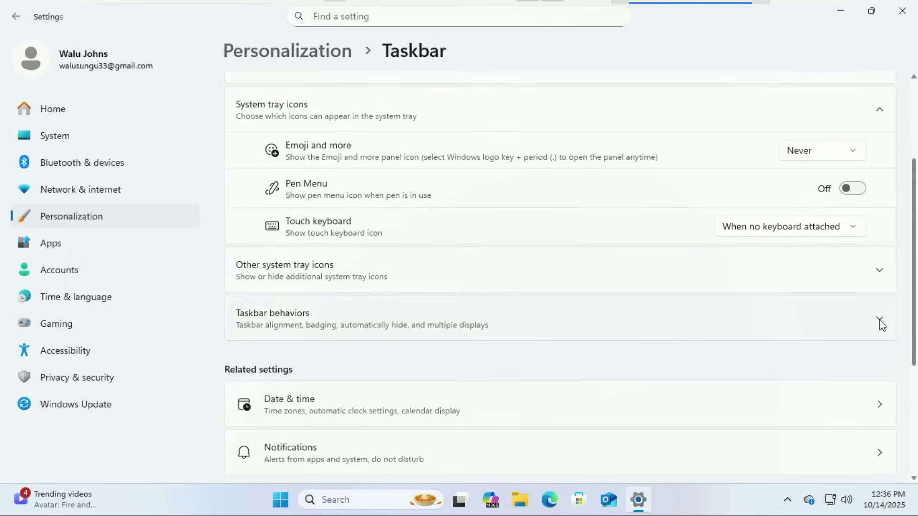
pyautogui.click(879, 319)
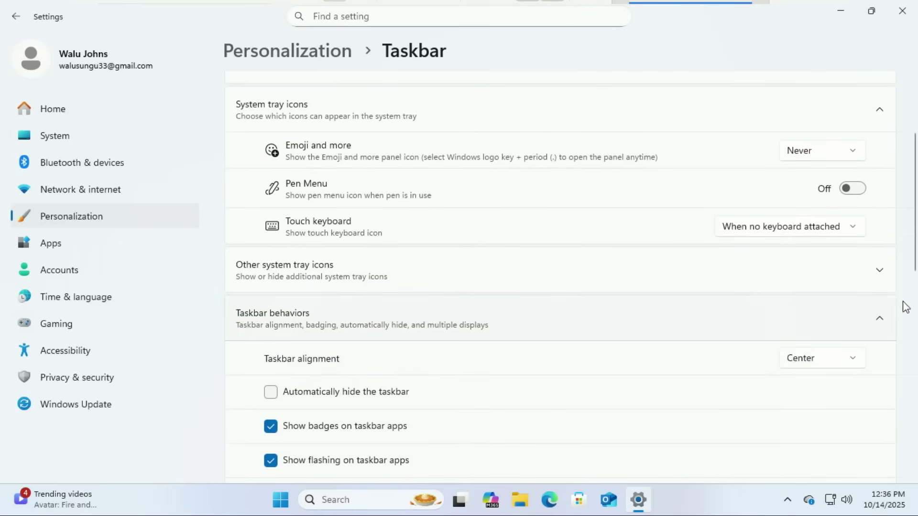
pyautogui.moveTo(914, 252); pyautogui.dragTo(914, 369)
pyautogui.click(855, 374)
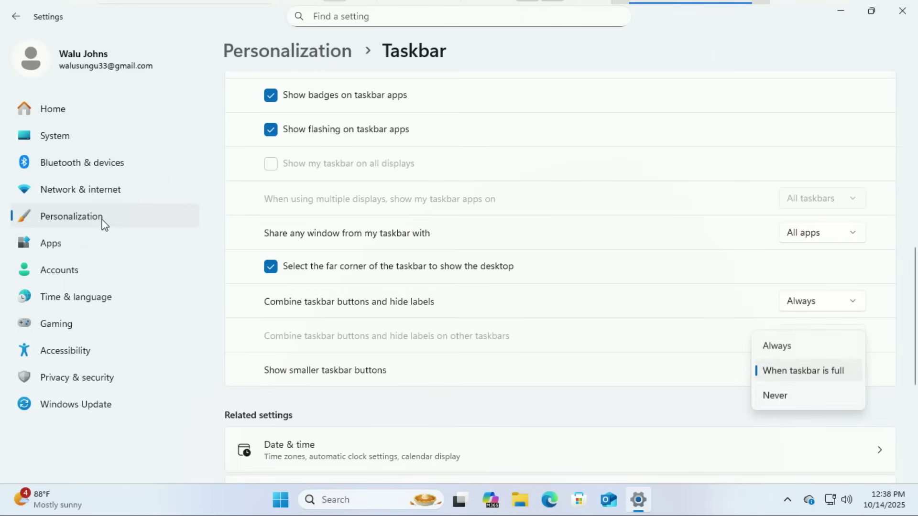
# Go to Personalization › Text input and view the Copilot key choices, keeping Microsoft 365 Copilot.
pyautogui.press('Escape')
pyautogui.click(87, 239)
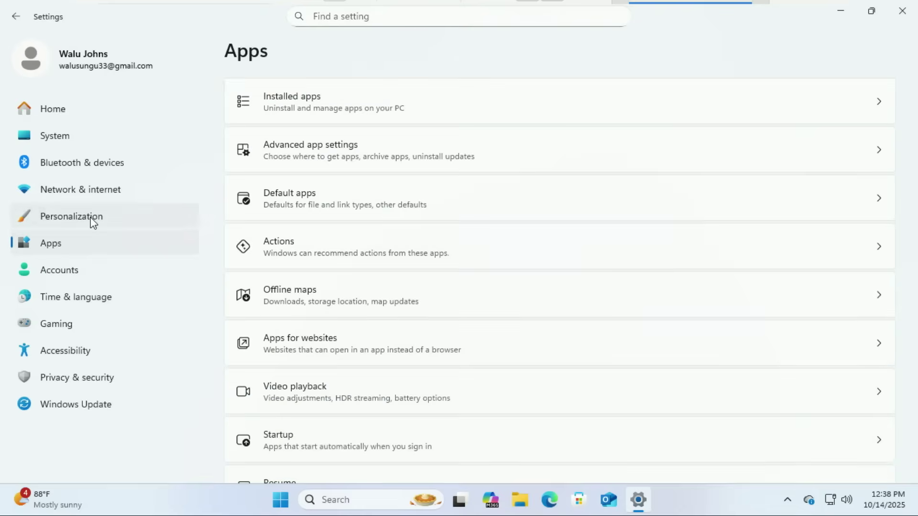
pyautogui.click(91, 219)
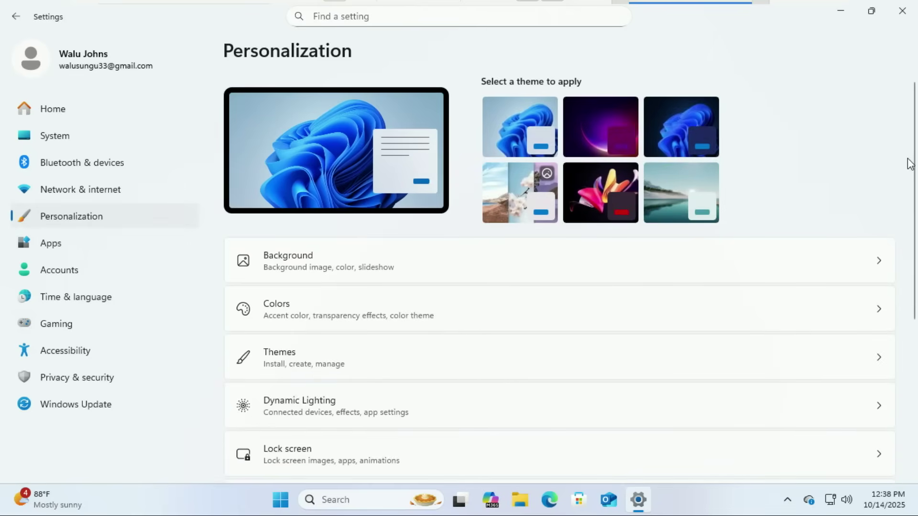
pyautogui.scroll(-5, 558, 277)
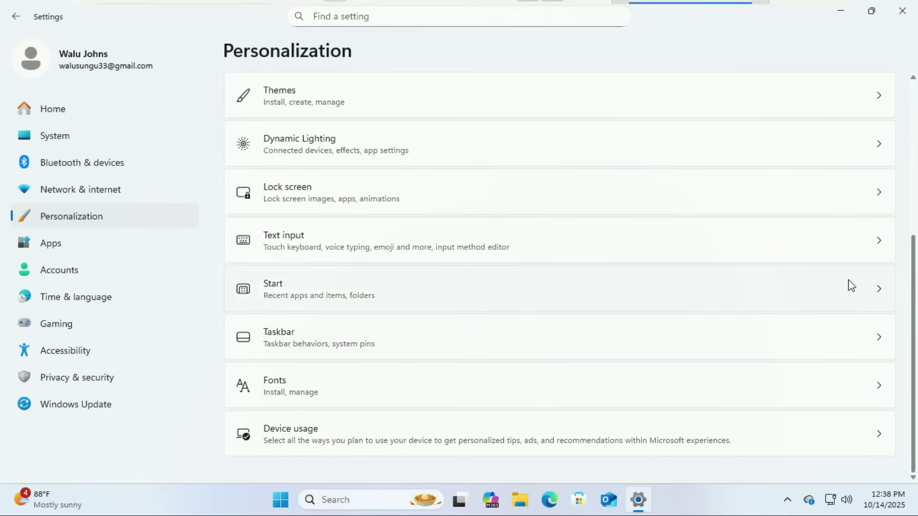
pyautogui.click(767, 244)
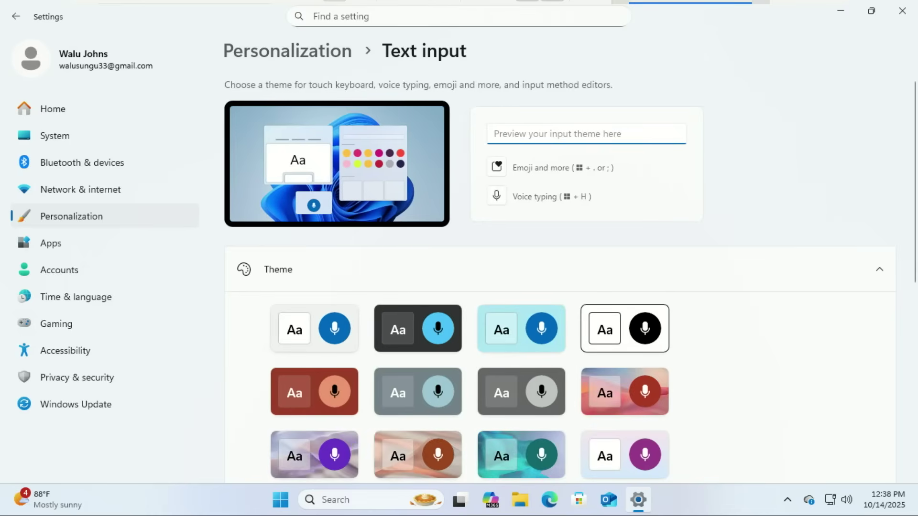
pyautogui.scroll(-4, 559, 277)
pyautogui.scroll(-3, 558, 278)
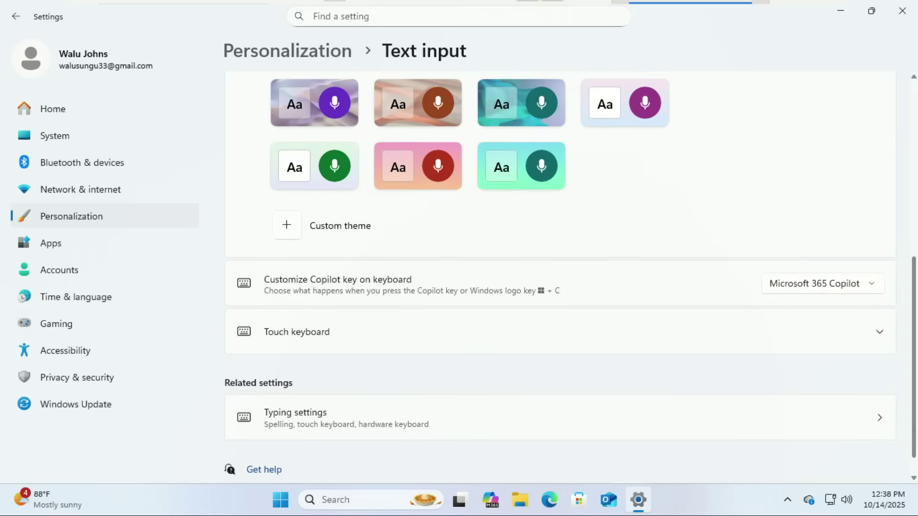
pyautogui.click(870, 257)
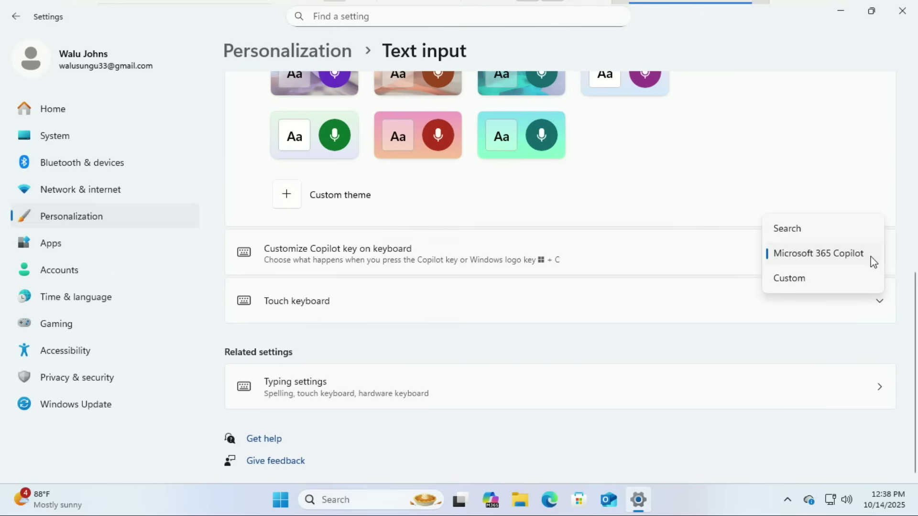
pyautogui.click(841, 254)
# Go to System and open About to view the device specifications.
pyautogui.click(76, 133)
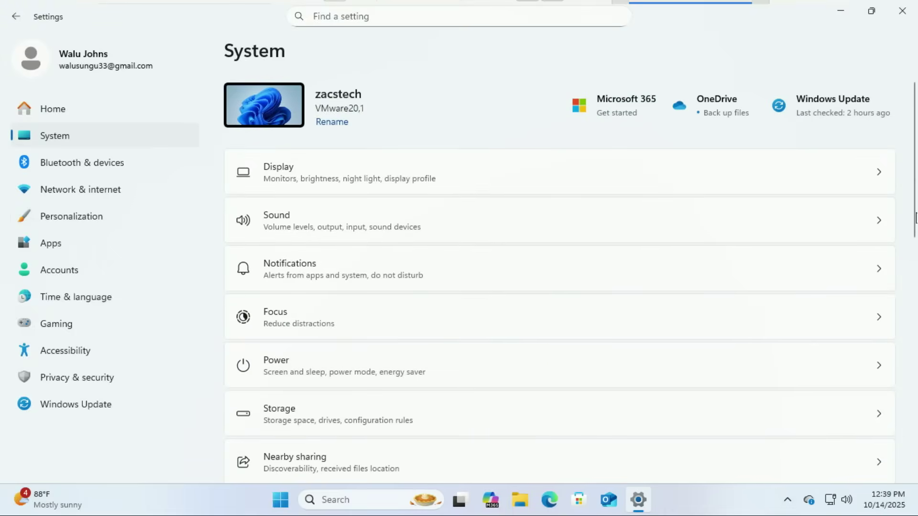
pyautogui.moveTo(916, 211); pyautogui.dragTo(916, 447)
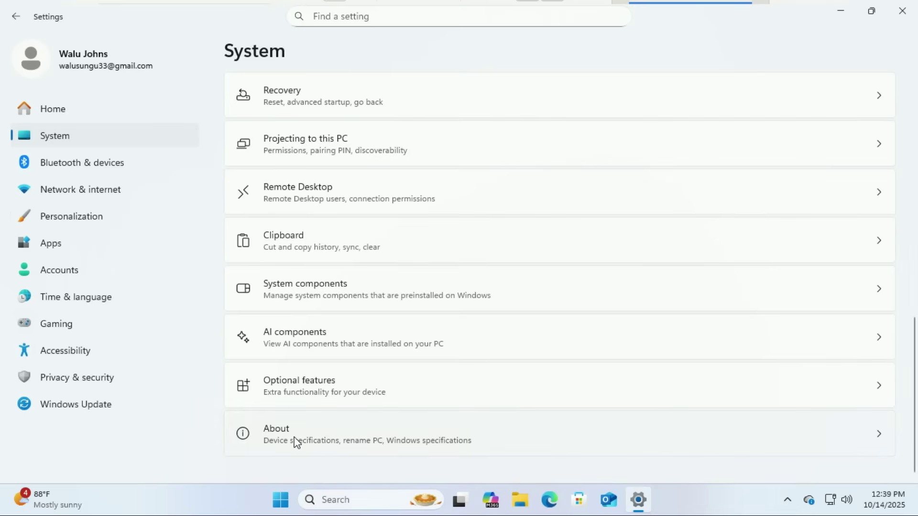
pyautogui.click(277, 428)
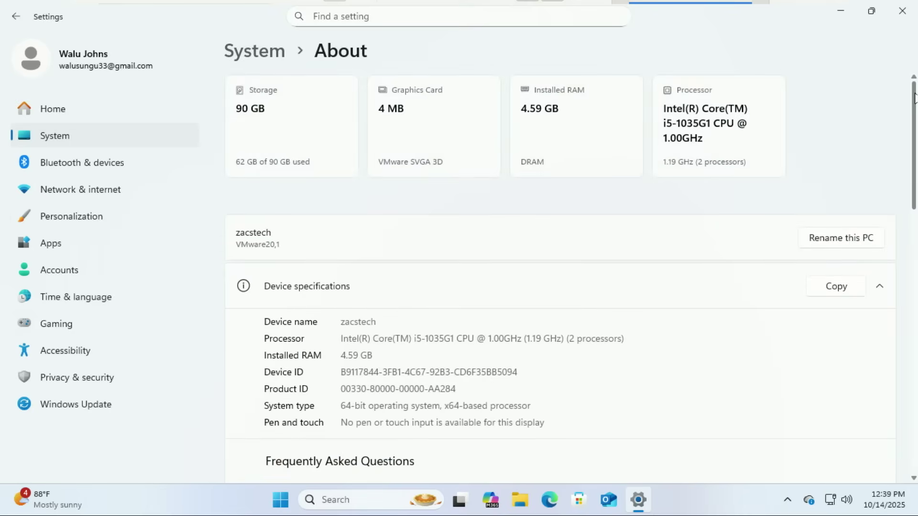
pyautogui.moveTo(915, 100); pyautogui.dragTo(914, 196)
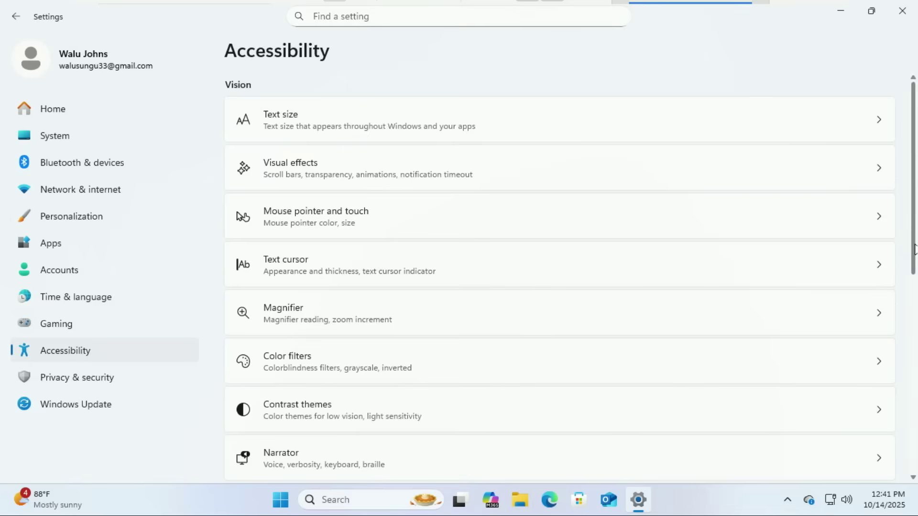
# Open Accessibility › Mouse and briefly expand then collapse Mouse keys and Click lock.
pyautogui.scroll(-4, 559, 267)
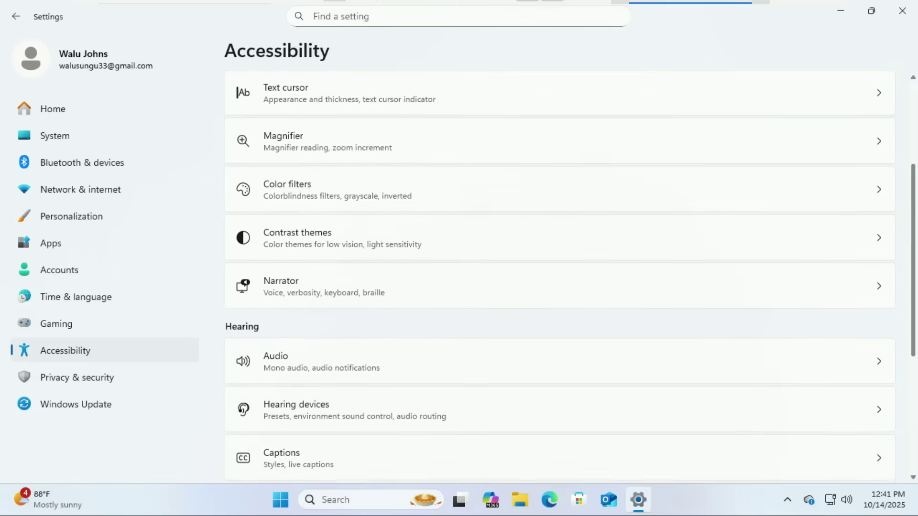
pyautogui.scroll(-5, 560, 278)
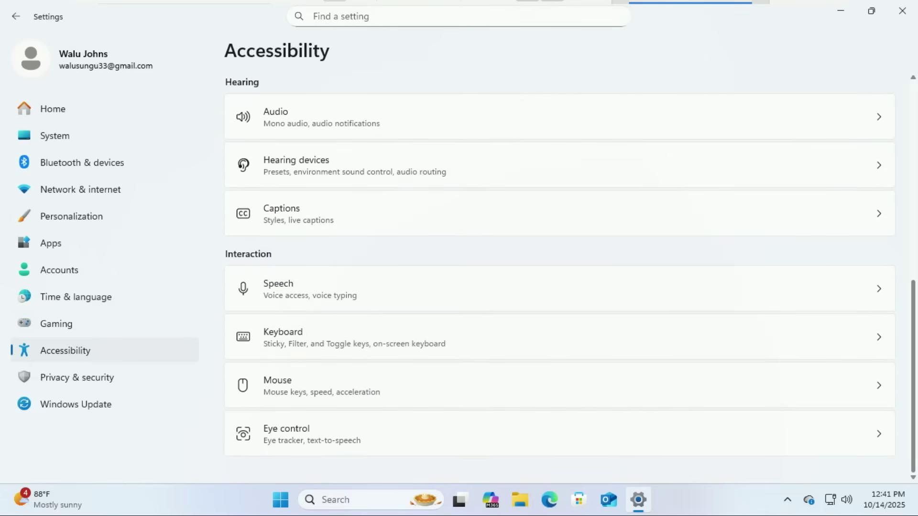
pyautogui.click(769, 389)
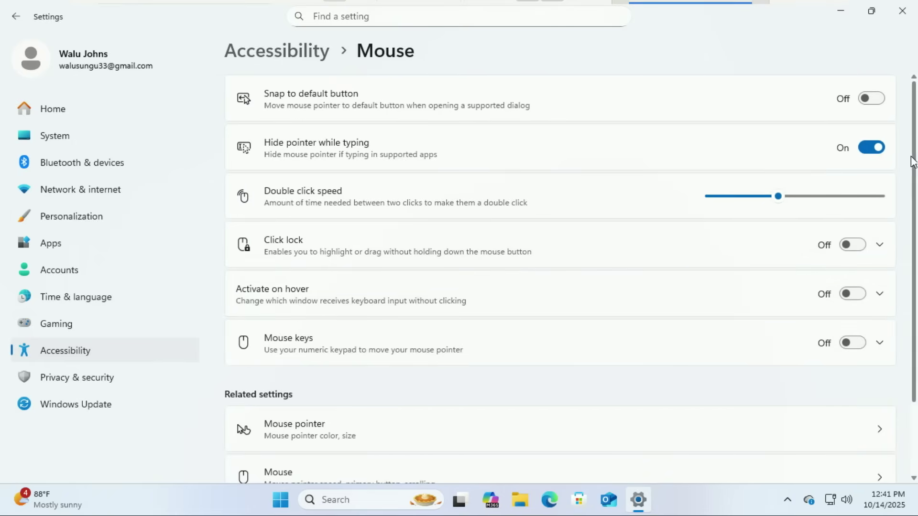
pyautogui.scroll(-1, 910, 188)
pyautogui.scroll(-3, 910, 188)
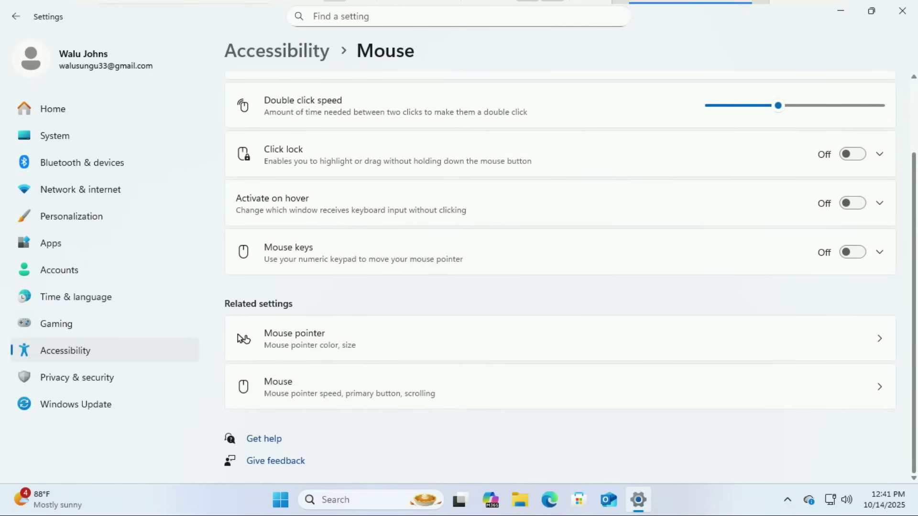
pyautogui.click(879, 251)
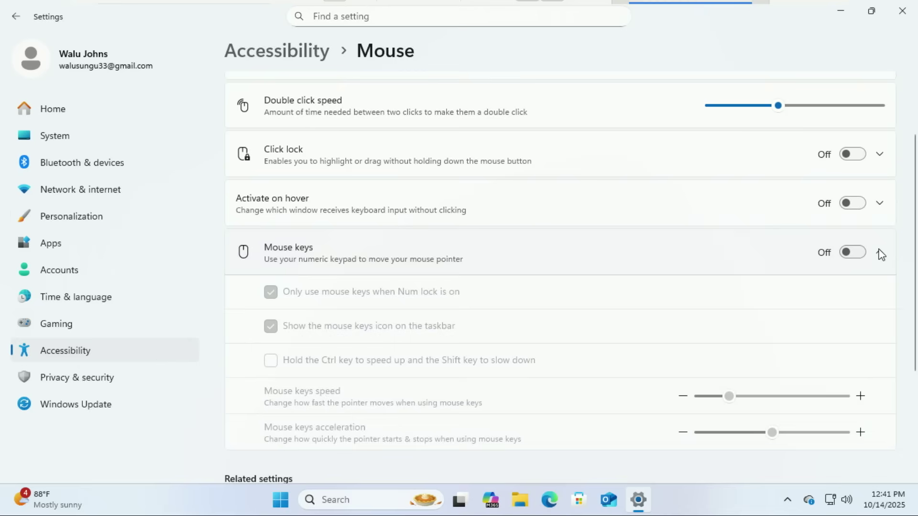
pyautogui.click(880, 253)
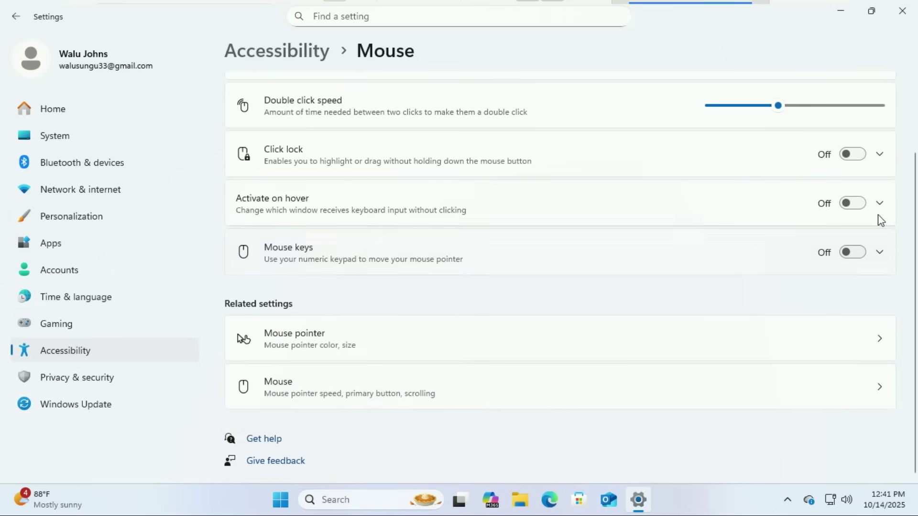
pyautogui.click(876, 155)
pyautogui.click(874, 156)
# Open Mouse pointer and touch and expand Customize pointer image to show Normal select, Busy, Pen.
pyautogui.scroll(2, 900, 103)
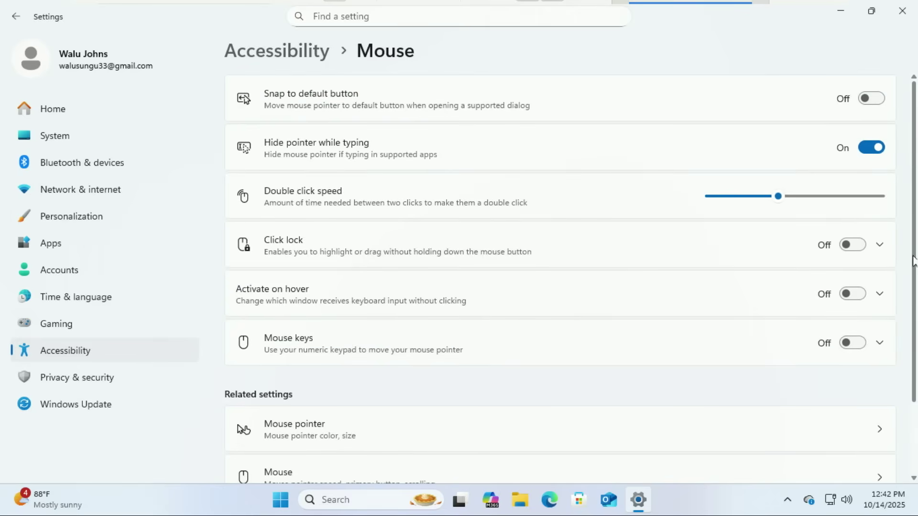
pyautogui.scroll(-1, 913, 302)
pyautogui.click(549, 380)
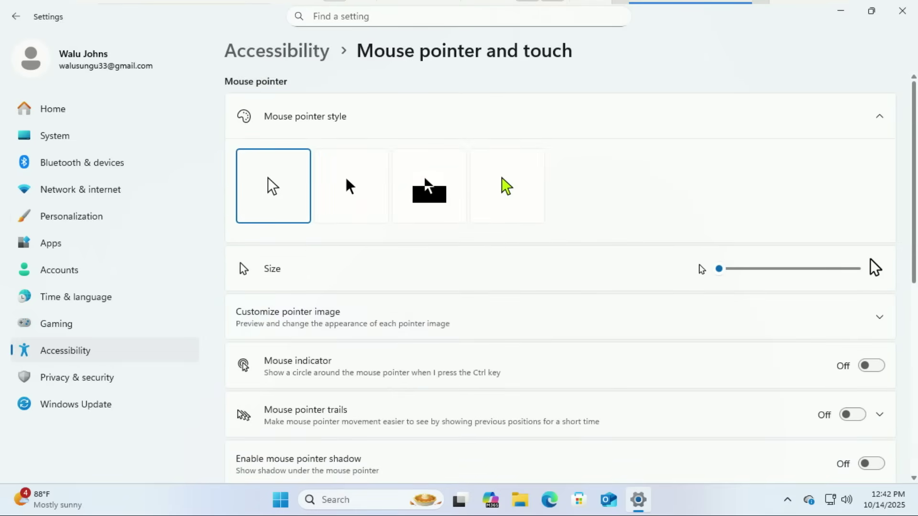
pyautogui.scroll(-1, 569, 282)
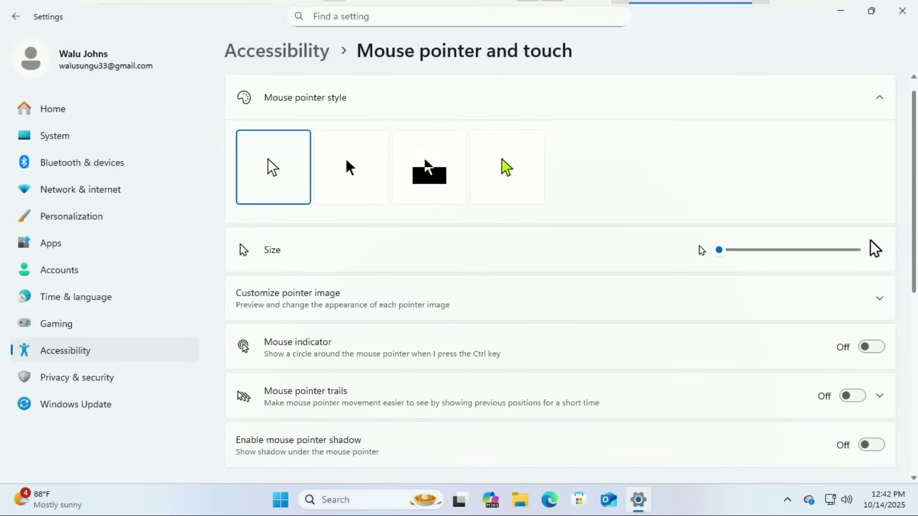
pyautogui.press('Return')
pyautogui.scroll(-3, 560, 277)
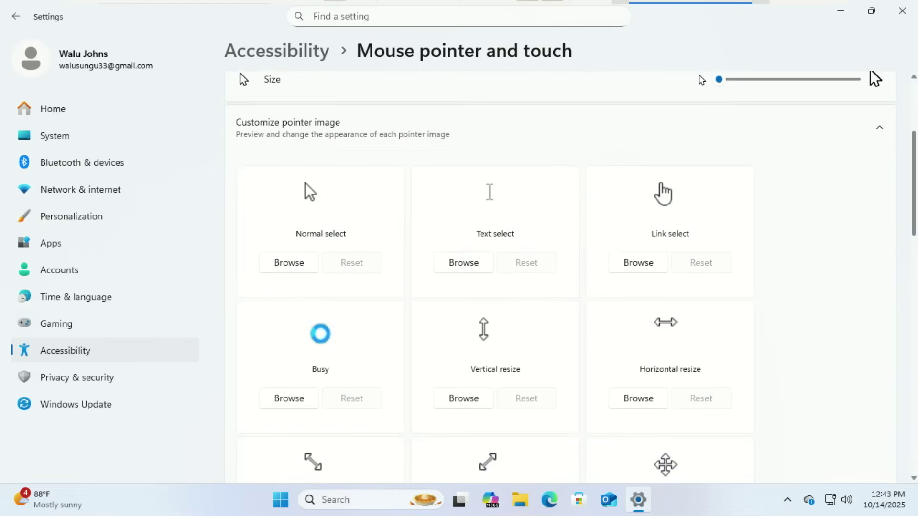
pyautogui.scroll(-3, 916, 238)
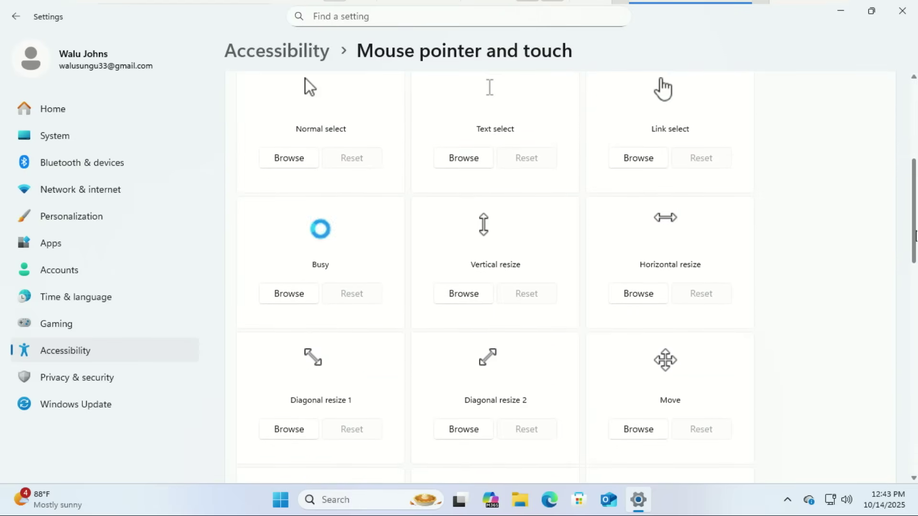
pyautogui.scroll(-7, 915, 237)
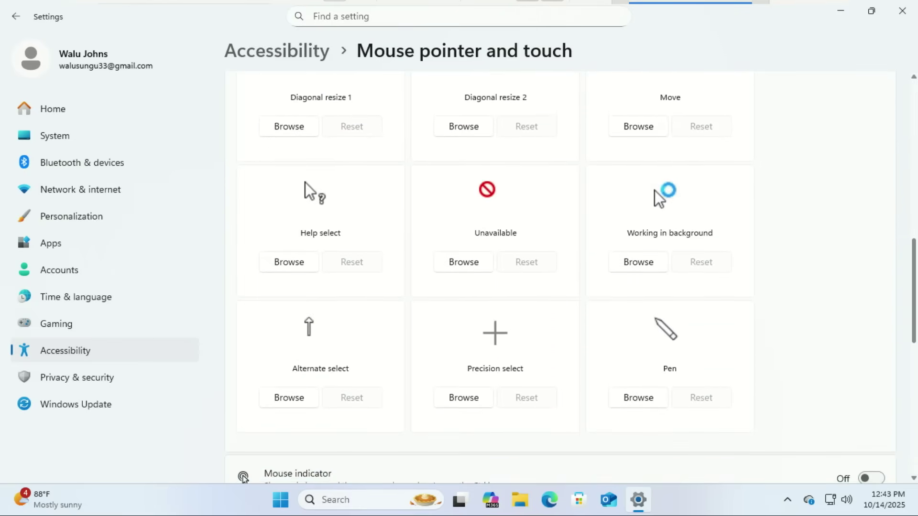
# Open Display › HDR, check Display capabilities (HDR video streaming Not supported), then open Video playback.
pyautogui.click(76, 133)
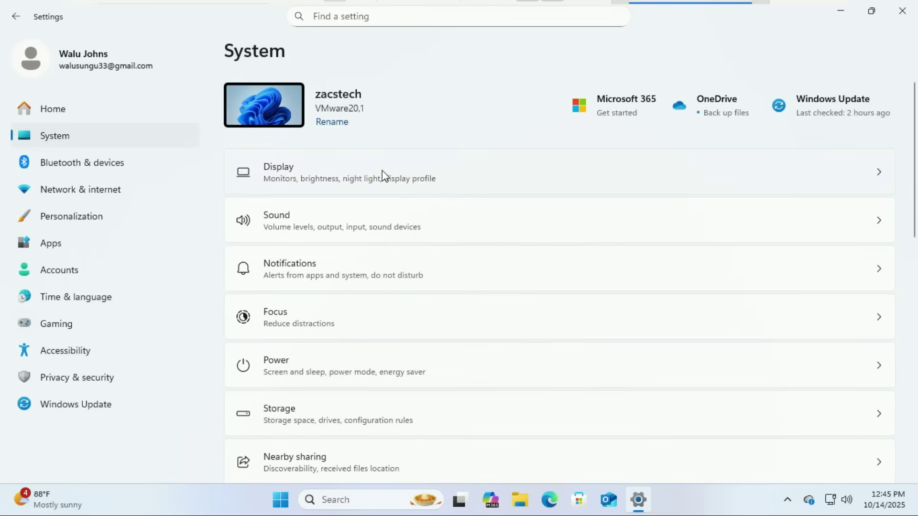
pyautogui.click(382, 171)
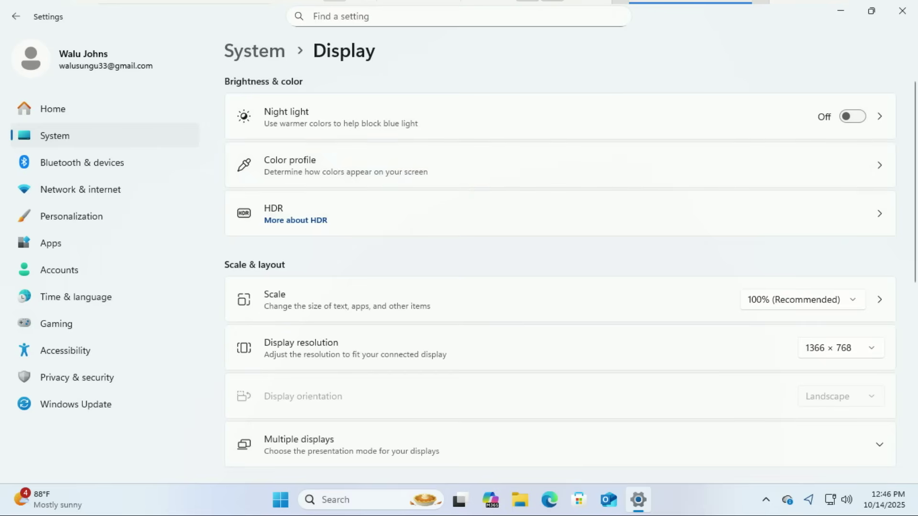
pyautogui.click(770, 223)
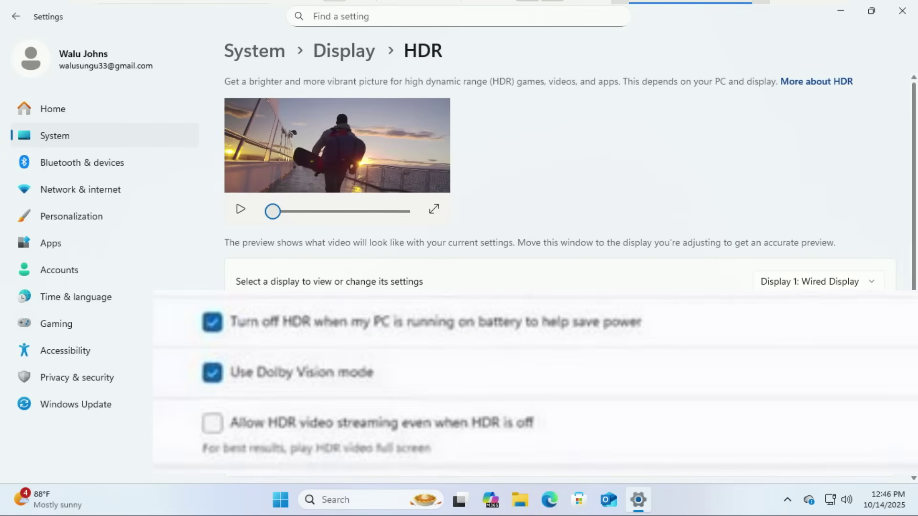
pyautogui.scroll(-1, 560, 191)
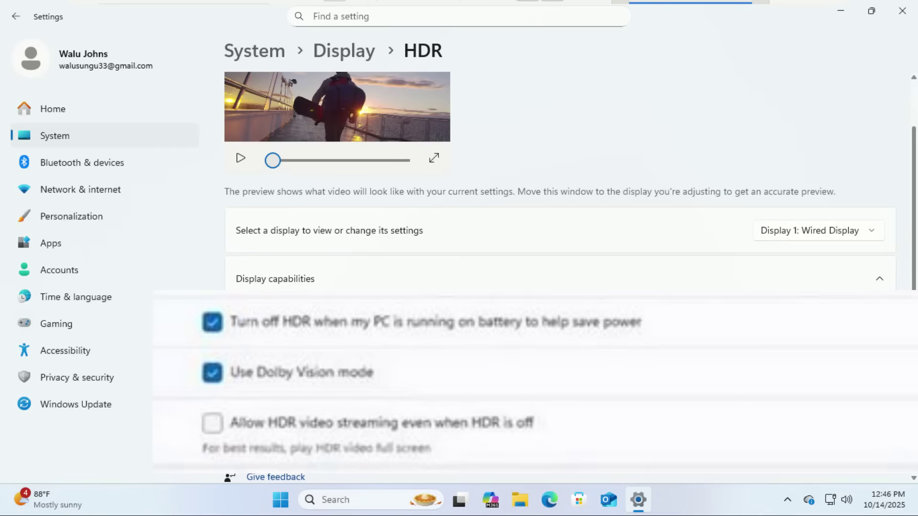
pyautogui.click(878, 280)
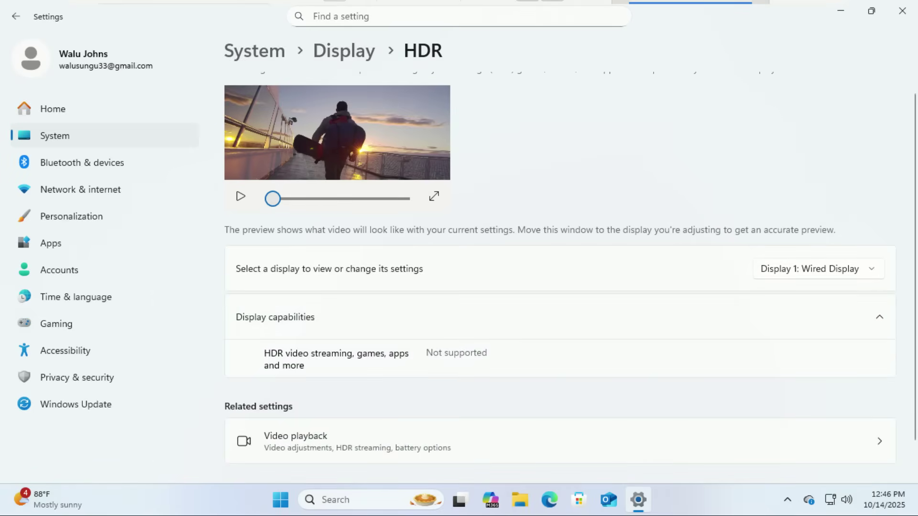
pyautogui.scroll(-1, 560, 277)
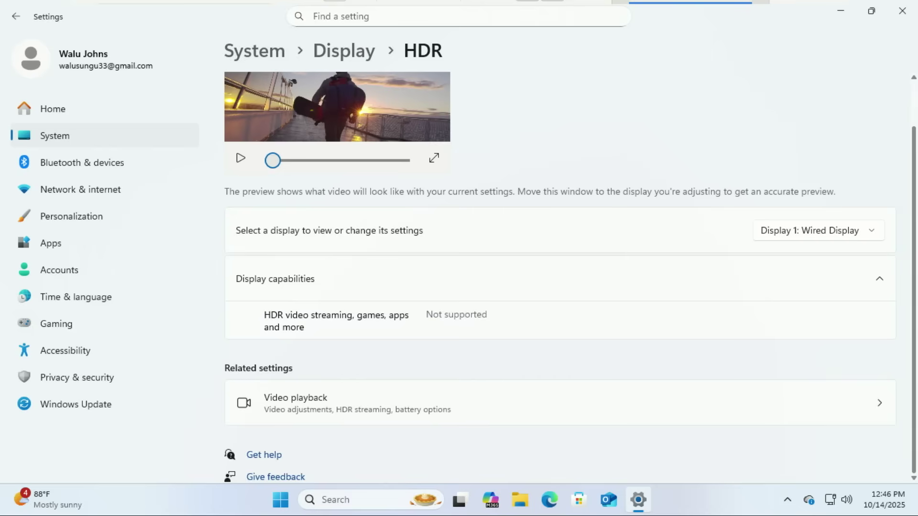
pyautogui.scroll(1, 881, 262)
pyautogui.scroll(-1, 877, 244)
pyautogui.click(883, 405)
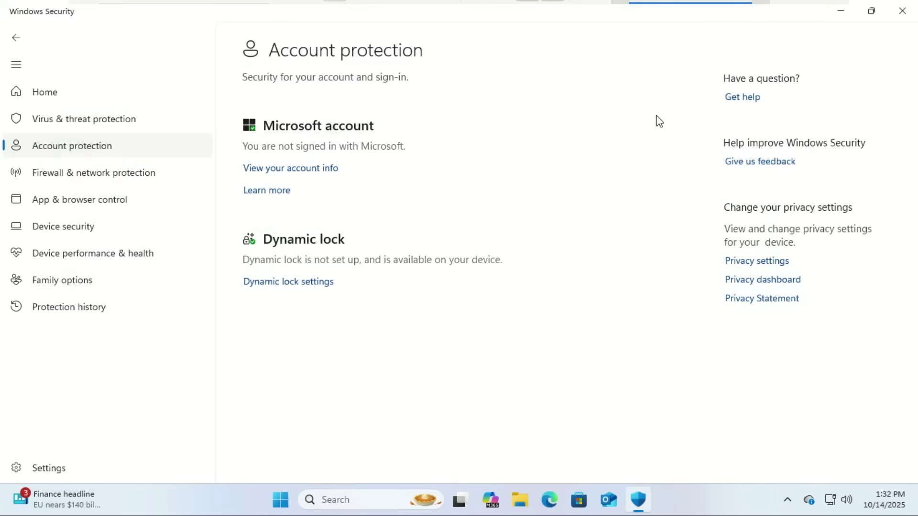
# Launch the Dynamic lock settings from the Account protection page.
pyautogui.click(330, 282)
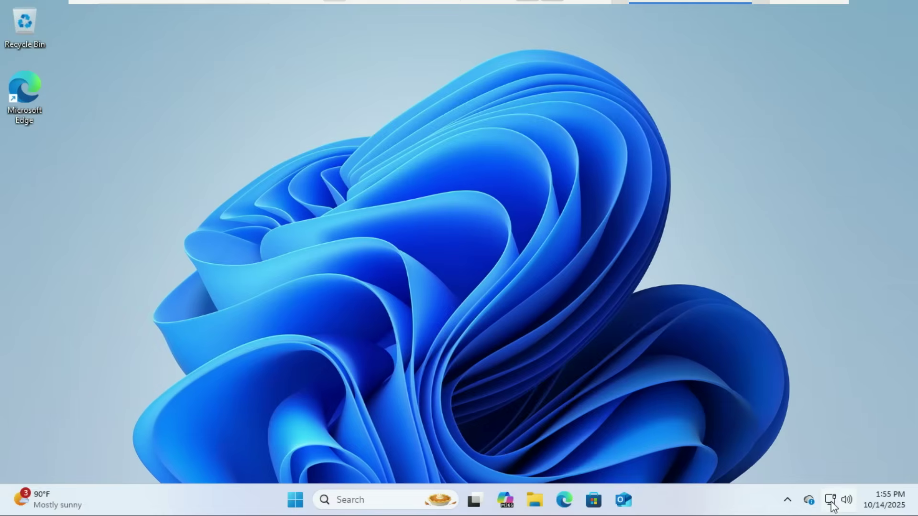
# Open the Quick Settings panel from the taskbar's network and volume icons.
pyautogui.click(830, 500)
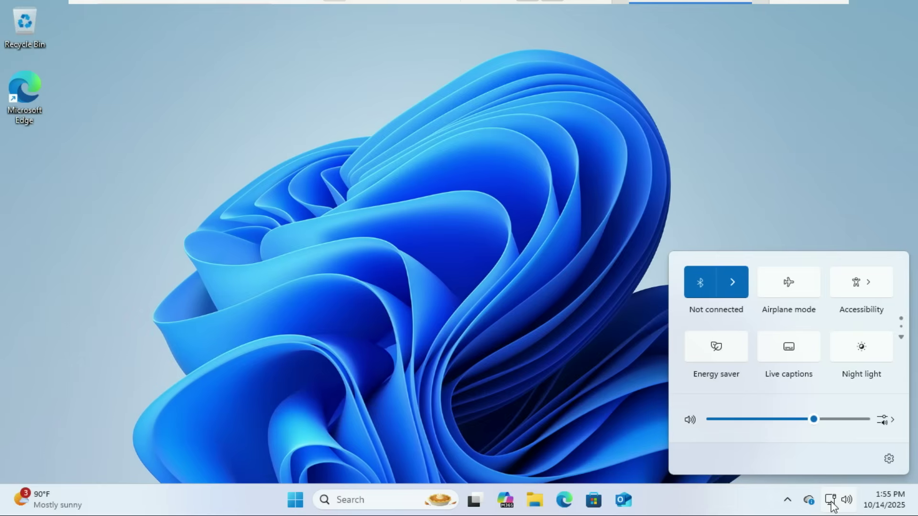
# Search for 'powershell' and launch Windows PowerShell in Windows Terminal.
pyautogui.click(353, 508)
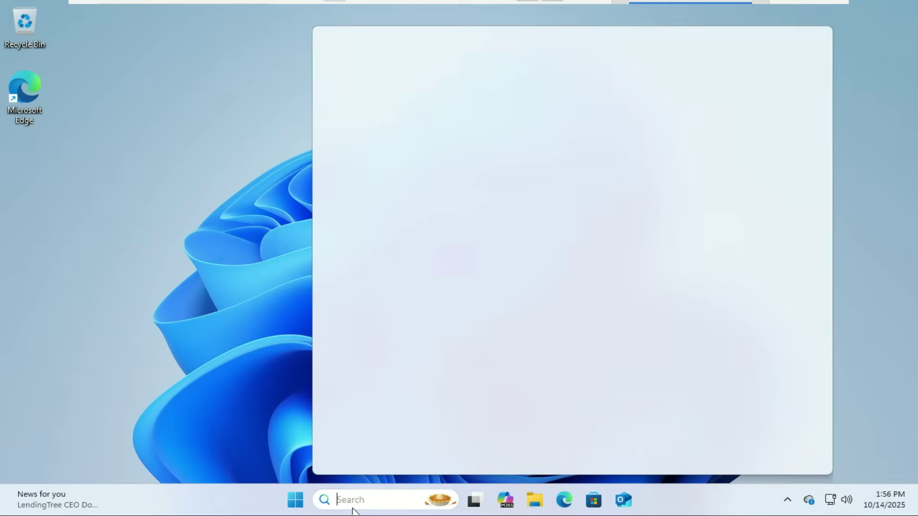
pyautogui.write('powershell')
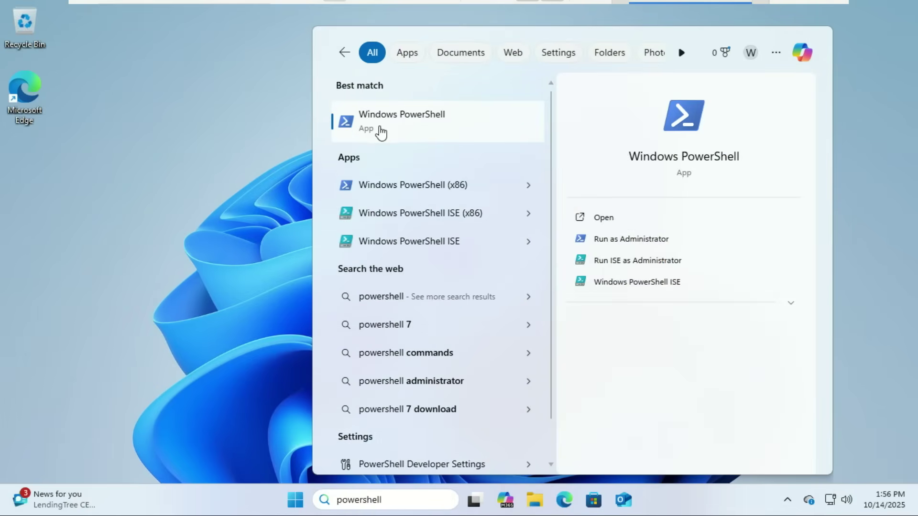
pyautogui.click(380, 128)
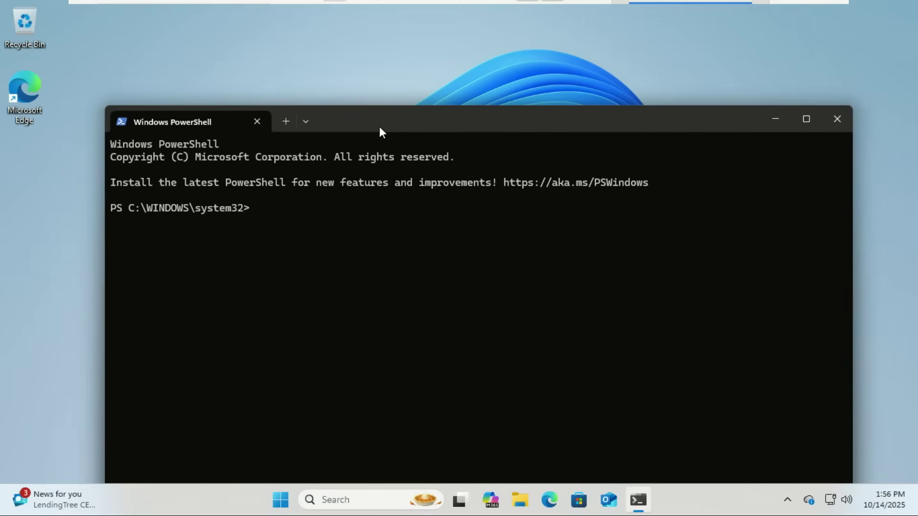
# Check the window and tab context menus, then move the PowerShell window higher.
pyautogui.rightClick(380, 127)
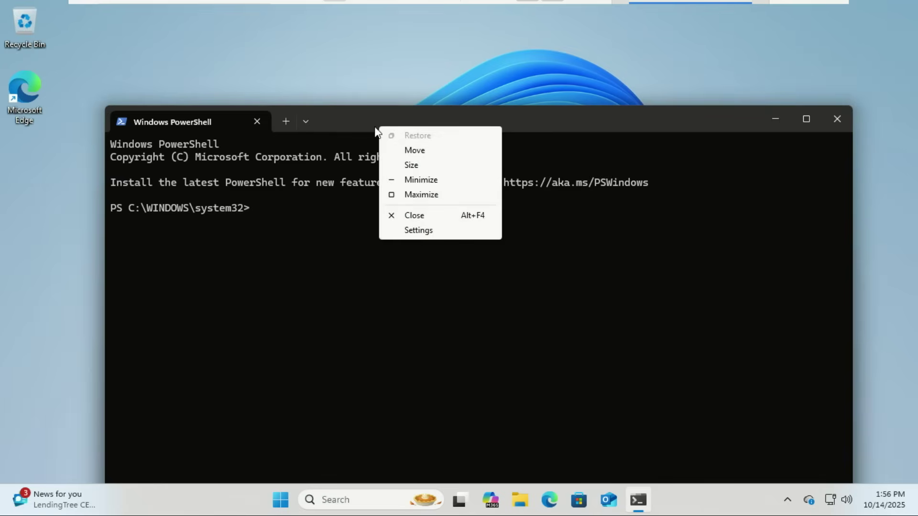
pyautogui.rightClick(220, 122)
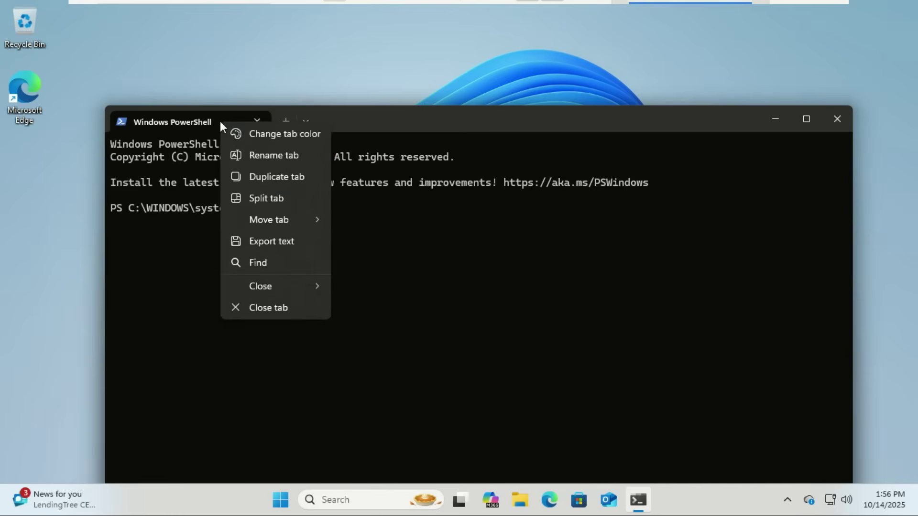
pyautogui.click(404, 217)
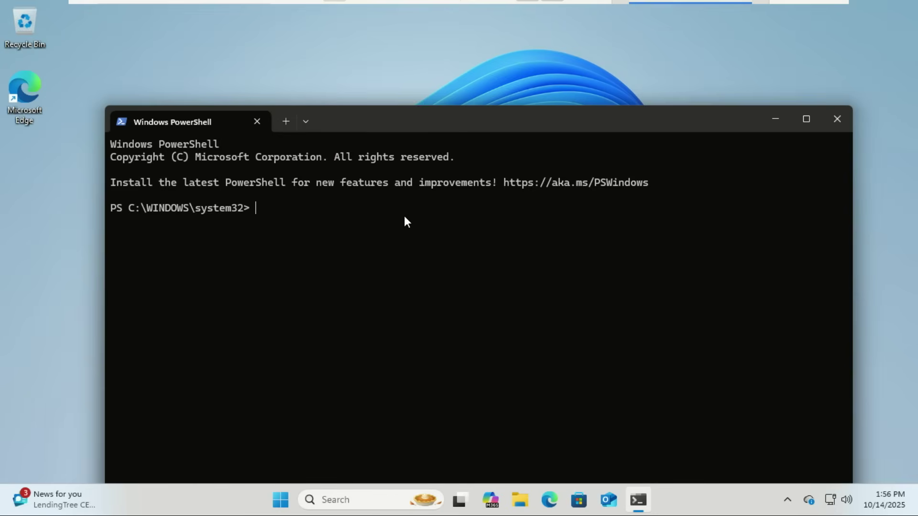
pyautogui.moveTo(426, 122); pyautogui.dragTo(414, 74)
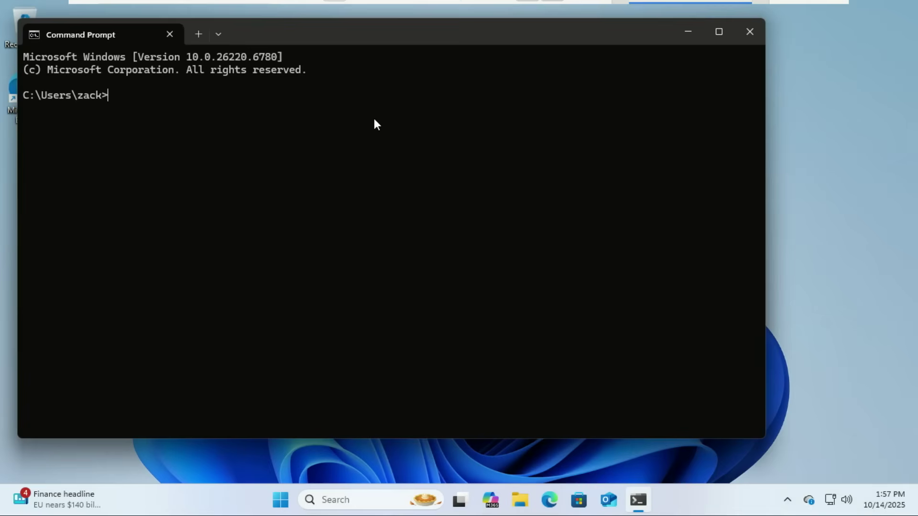
# Enter wmic at the Command Prompt without running it yet.
pyautogui.write('wmic')
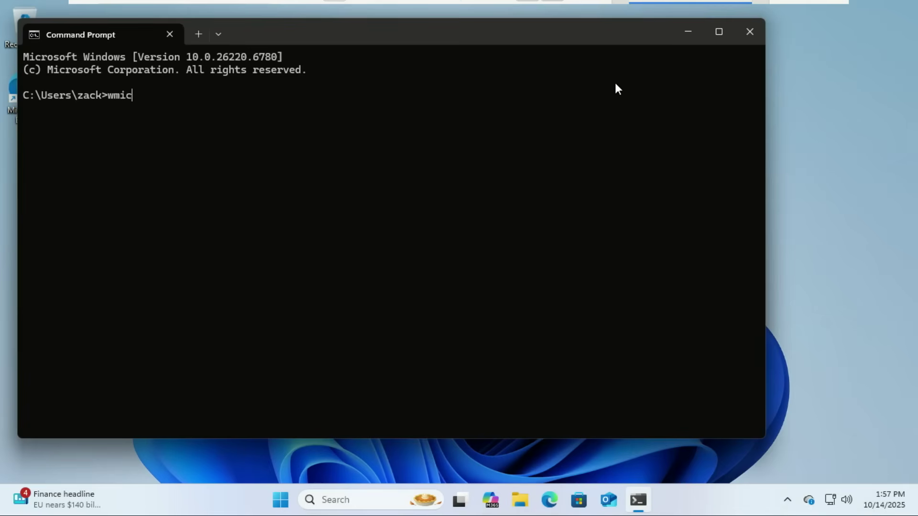